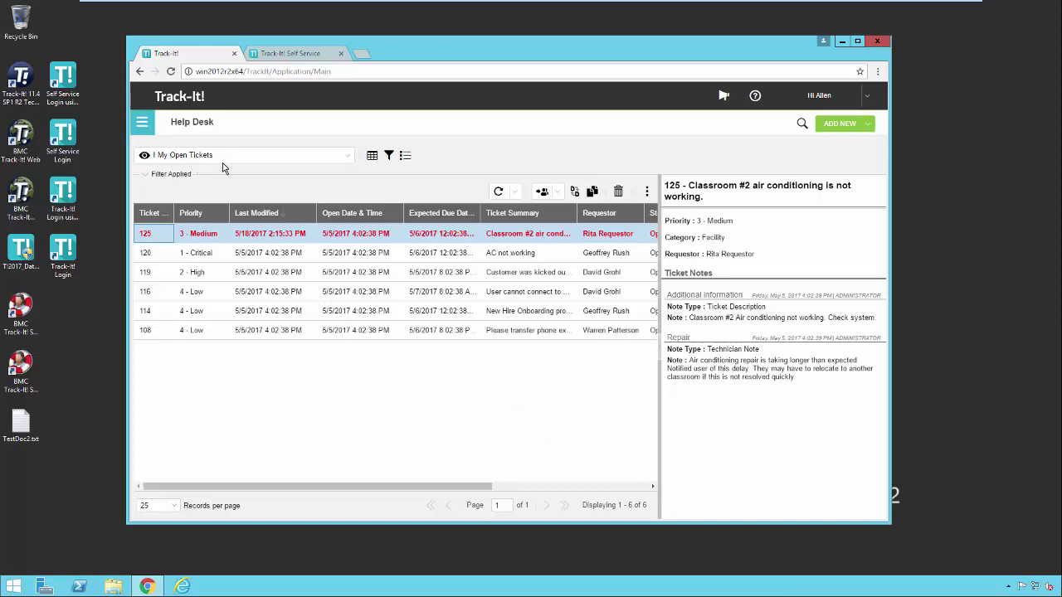
- Maximize the window, start a blank New Ticket tab, and go back to the Help Desk list
{"action": "double_click", "coordinate": [551, 43]}
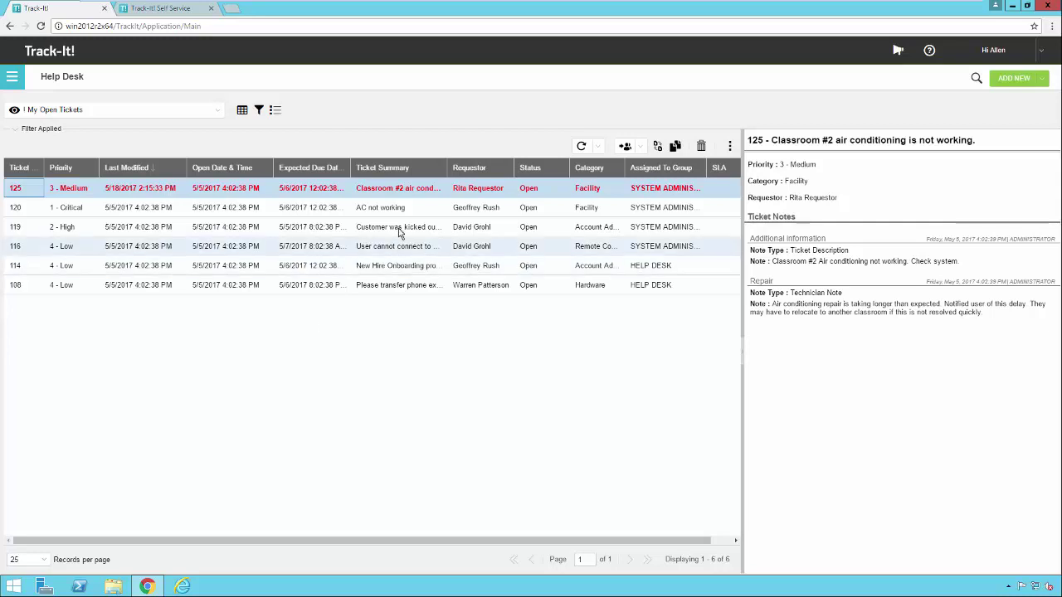
{"action": "left_click", "coordinate": [1037, 81]}
{"action": "left_click", "coordinate": [1016, 96]}
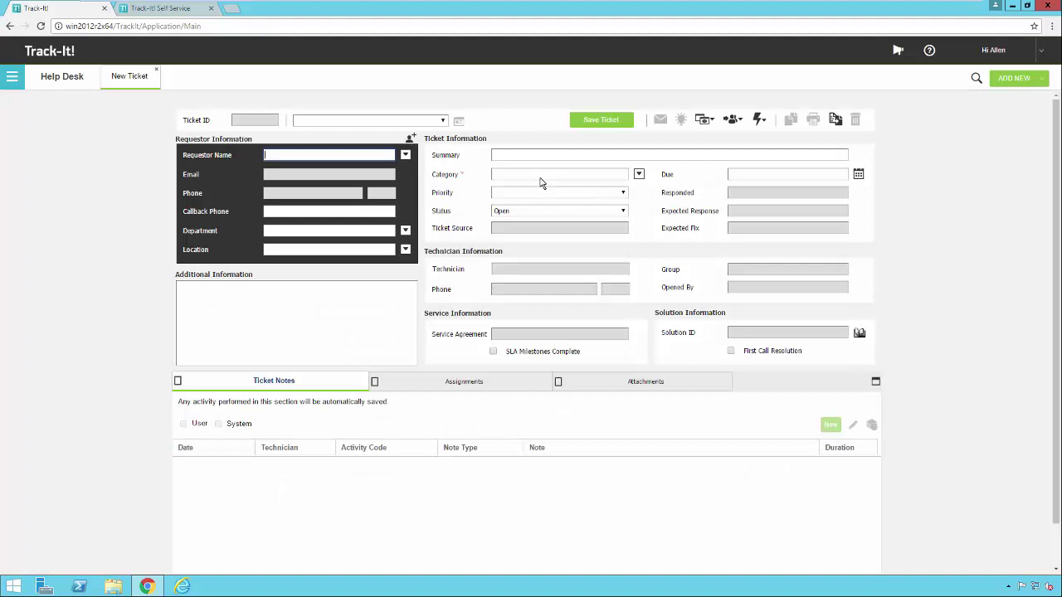
{"action": "left_click", "coordinate": [52, 81]}
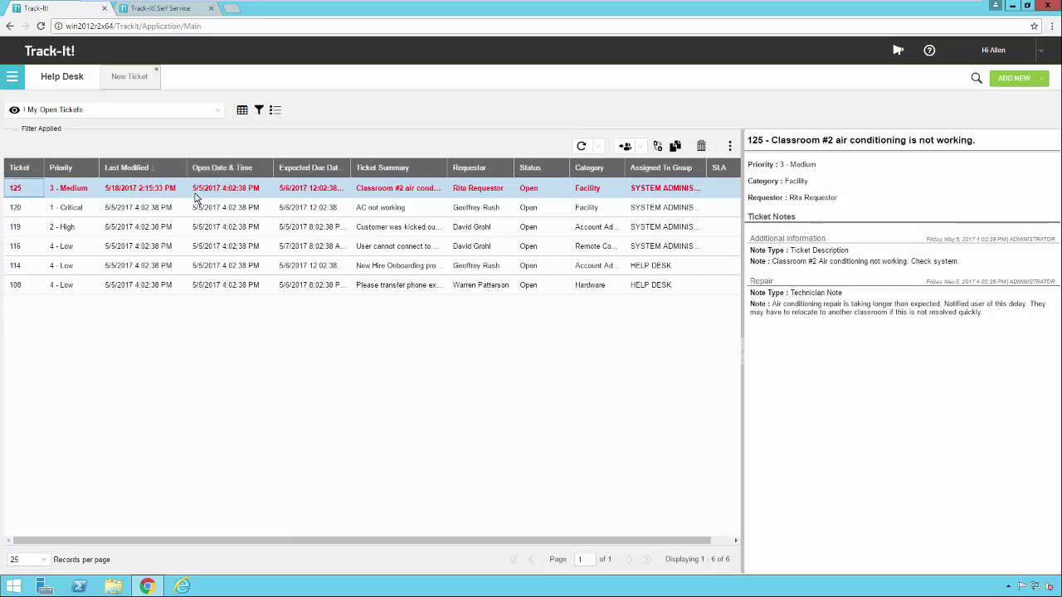
- Open ticket 125 about the classroom air conditioning in its own tab
{"action": "double_click", "coordinate": [166, 190]}
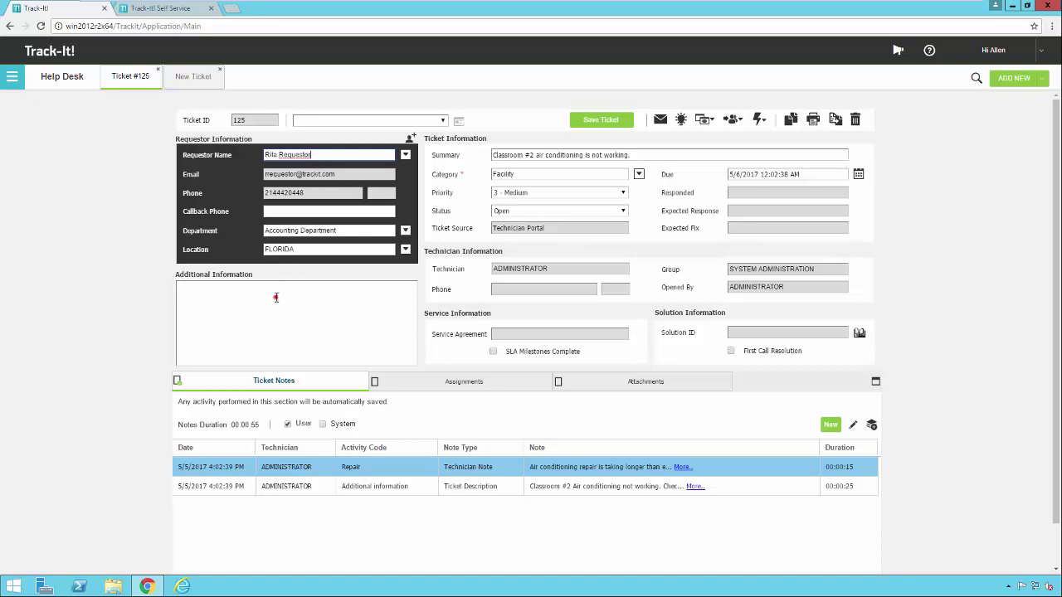
{"action": "left_click", "coordinate": [275, 297]}
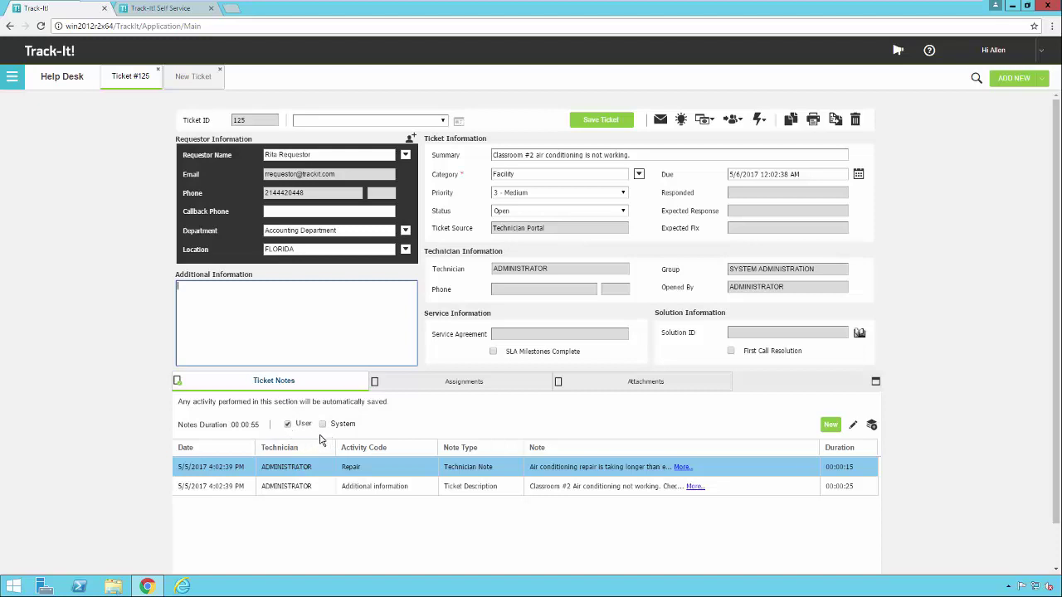
{"action": "left_click", "coordinate": [323, 424]}
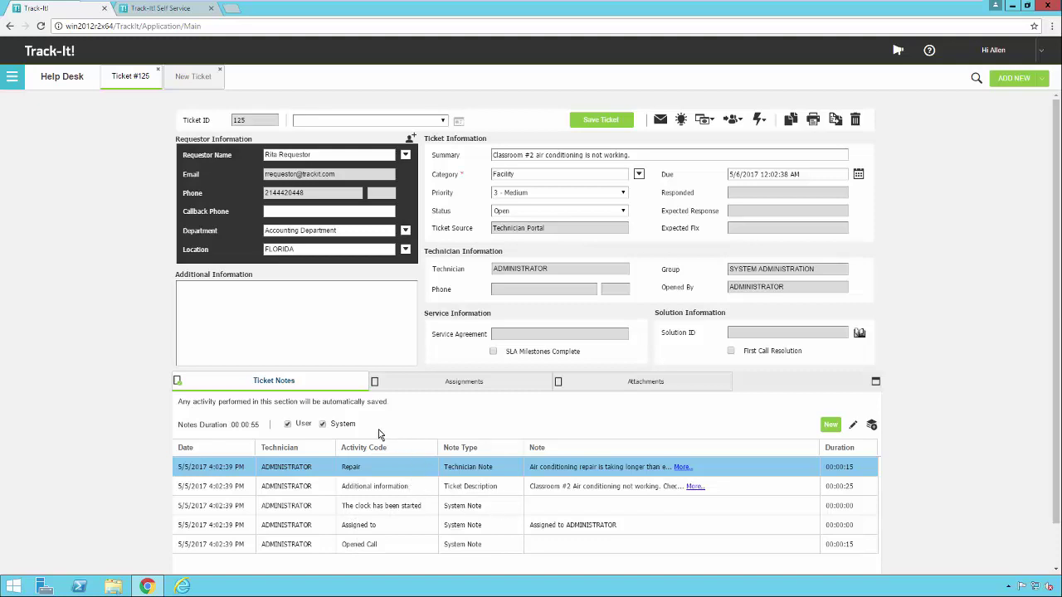
{"action": "left_click", "coordinate": [323, 428]}
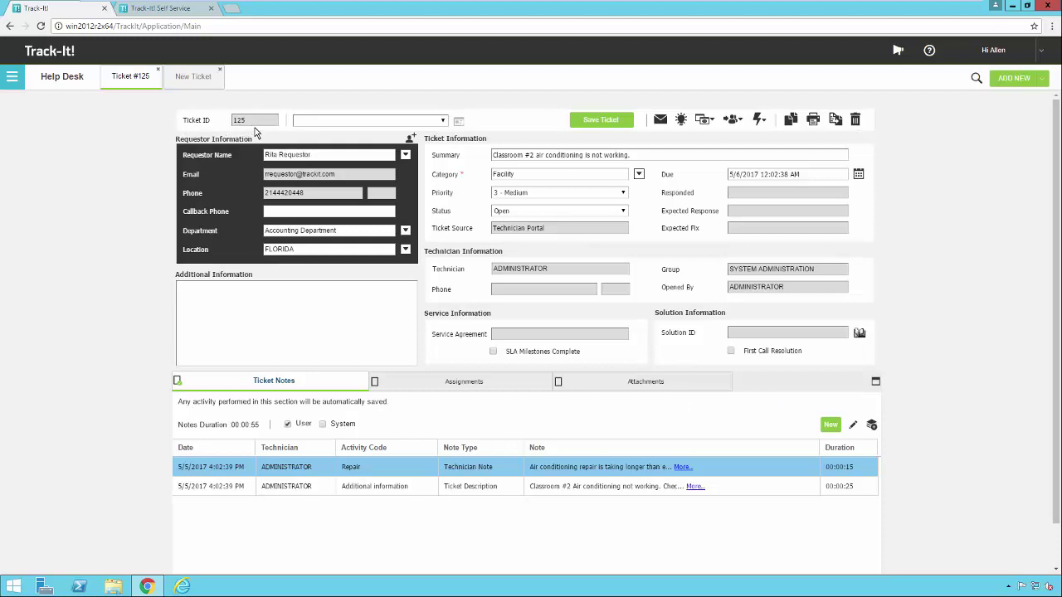
{"action": "left_click", "coordinate": [443, 122]}
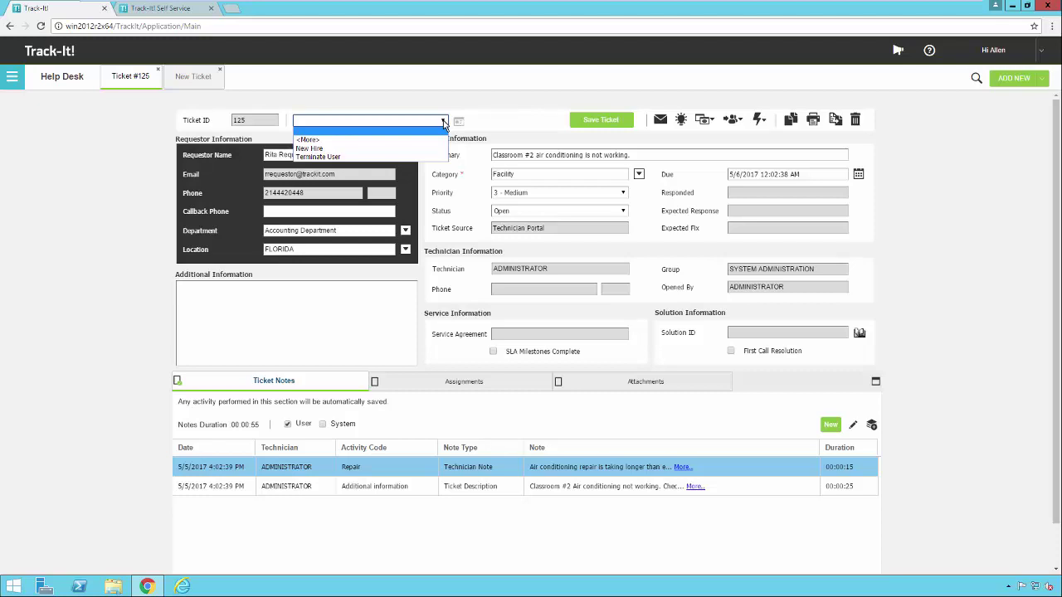
{"action": "left_click", "coordinate": [400, 150]}
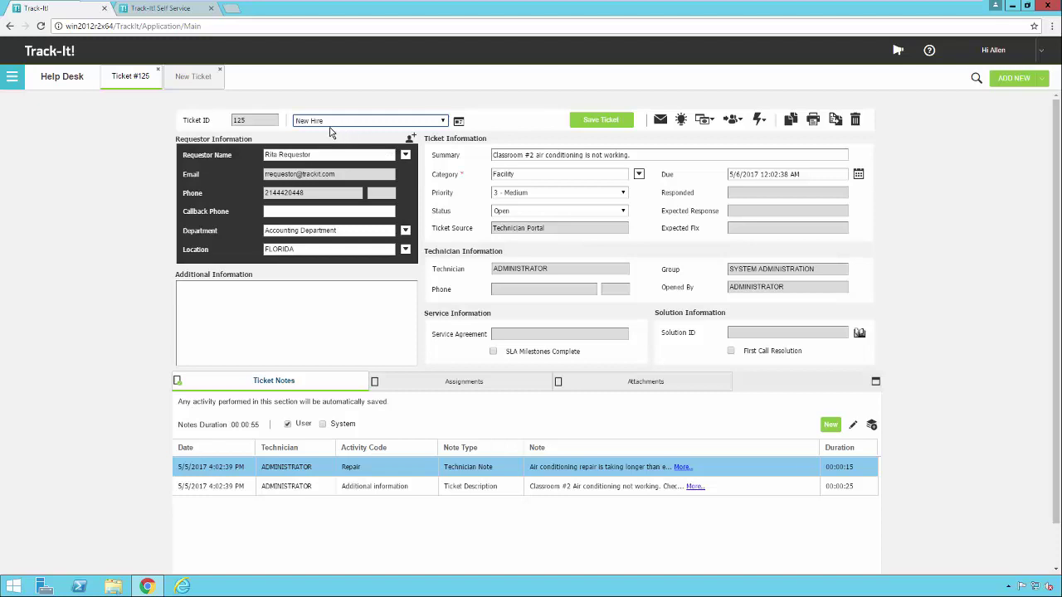
- Create a new ticket from the New Hire template and bring up the Requestor Name lookup
{"action": "left_click", "coordinate": [1041, 78]}
{"action": "left_click", "coordinate": [1000, 95]}
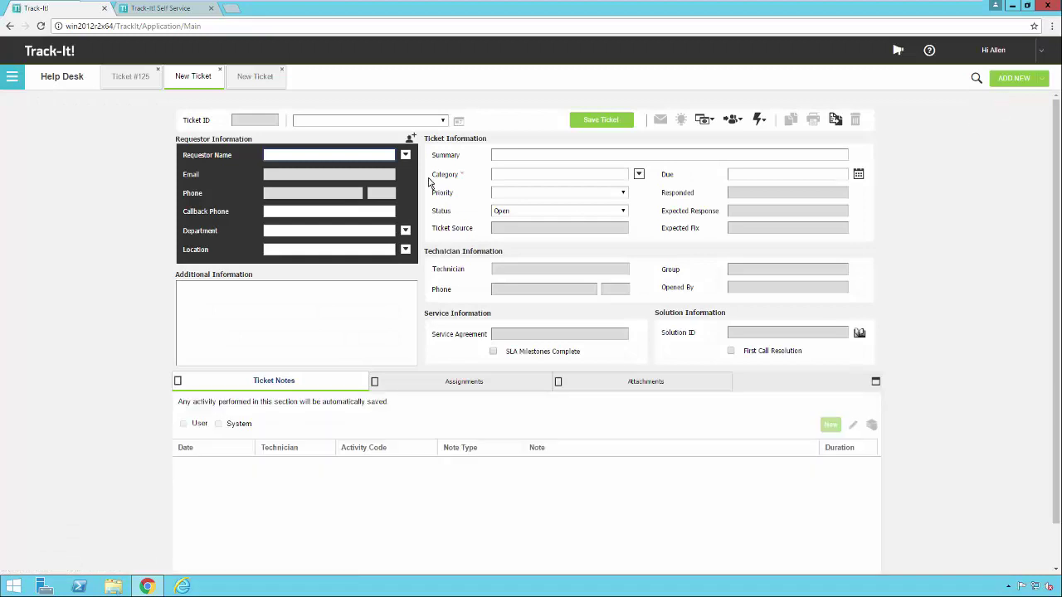
{"action": "left_click", "coordinate": [442, 121]}
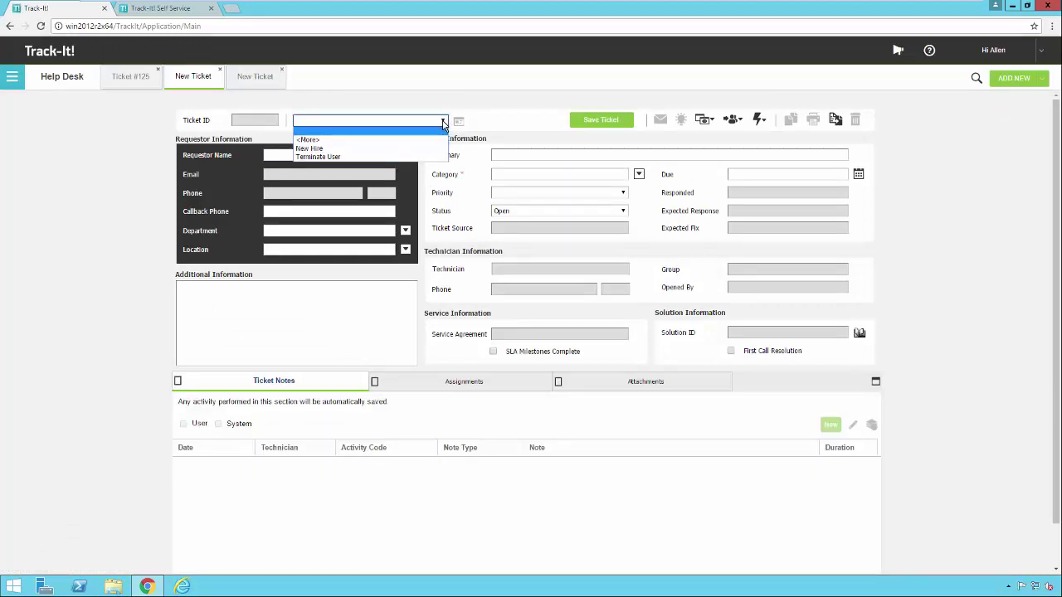
{"action": "left_click", "coordinate": [342, 148]}
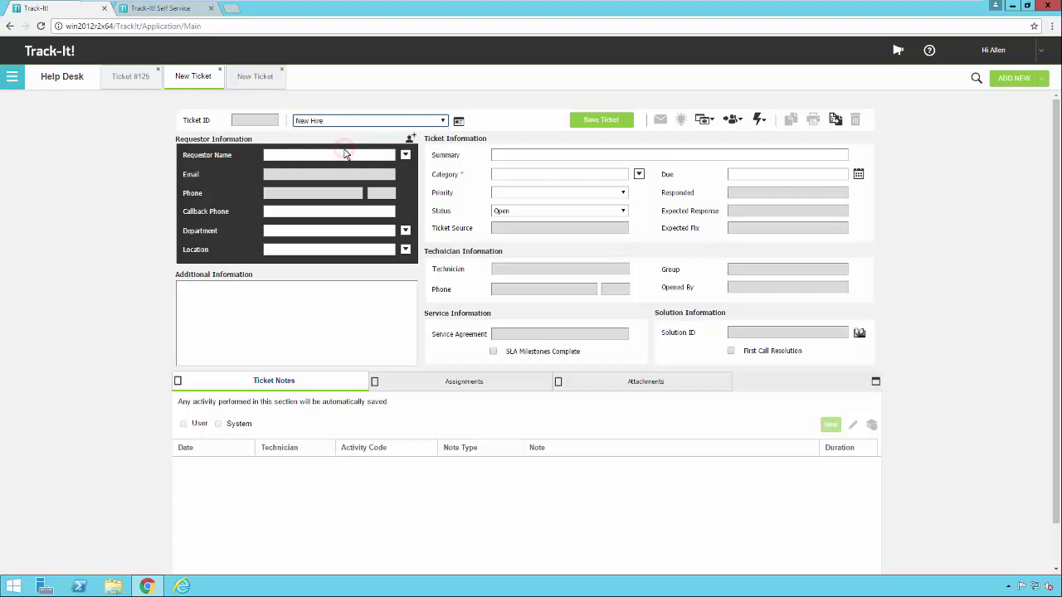
{"action": "left_click", "coordinate": [459, 121]}
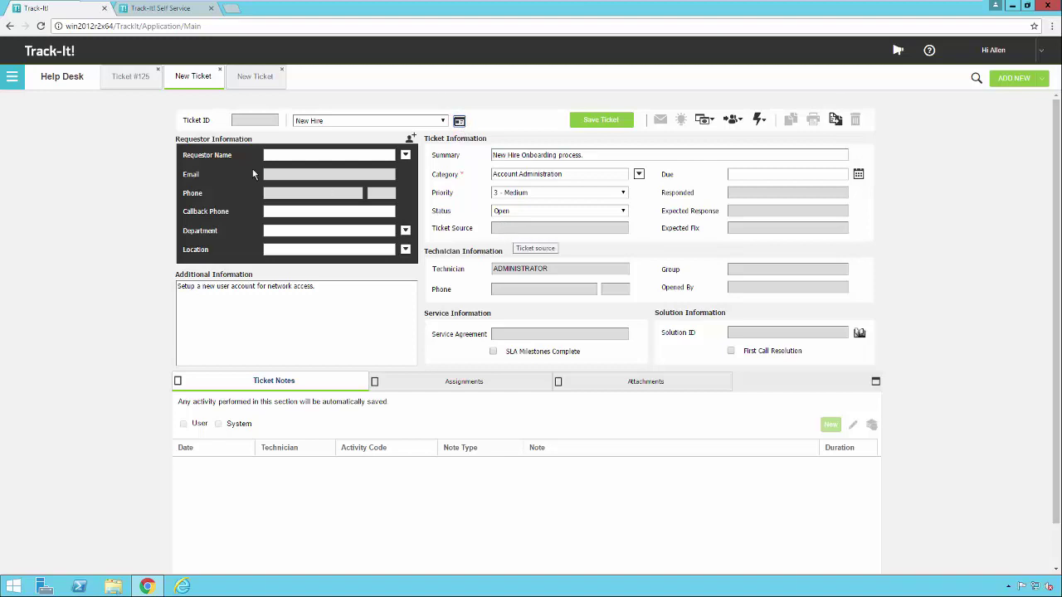
{"action": "left_click", "coordinate": [274, 155]}
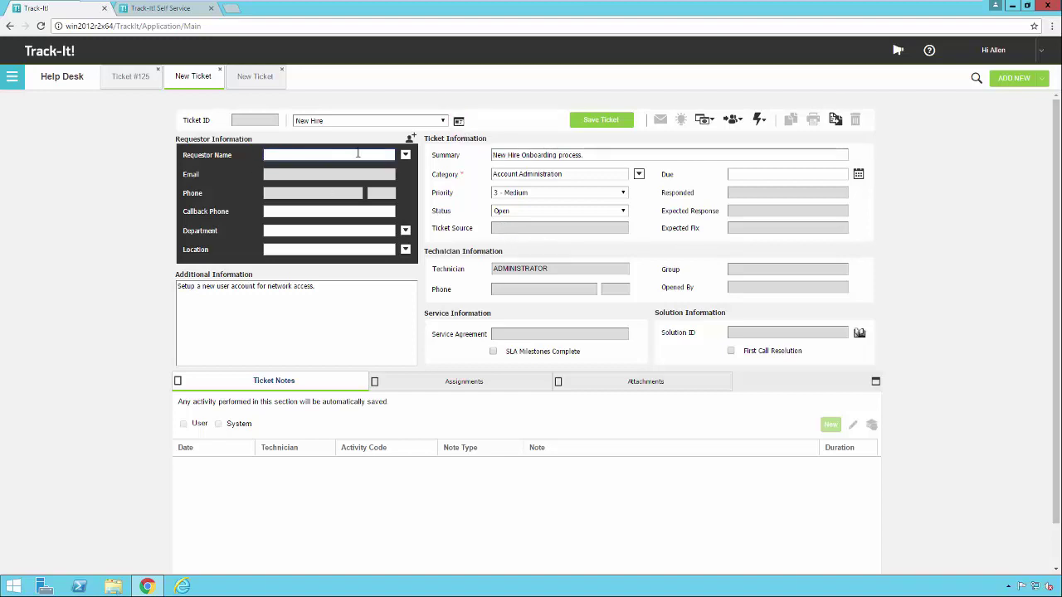
- Enter the IT Department requestor in DALLAS by name, auto-filling contact details and 2 - High priority
{"action": "left_click", "coordinate": [406, 158]}
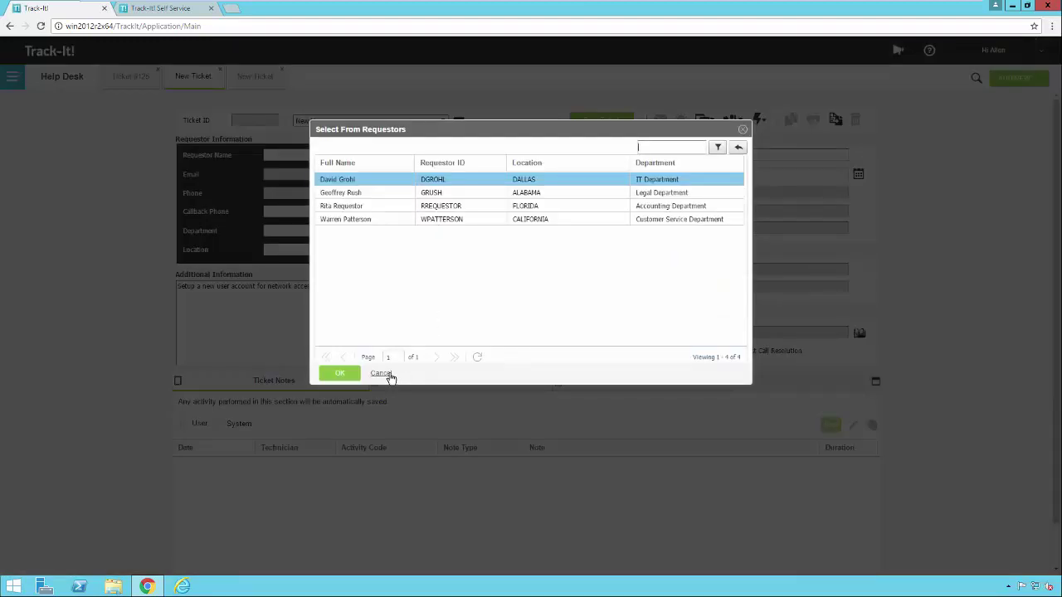
{"action": "left_click", "coordinate": [381, 374]}
{"action": "left_click", "coordinate": [301, 154]}
{"action": "type", "text": "Dav"}
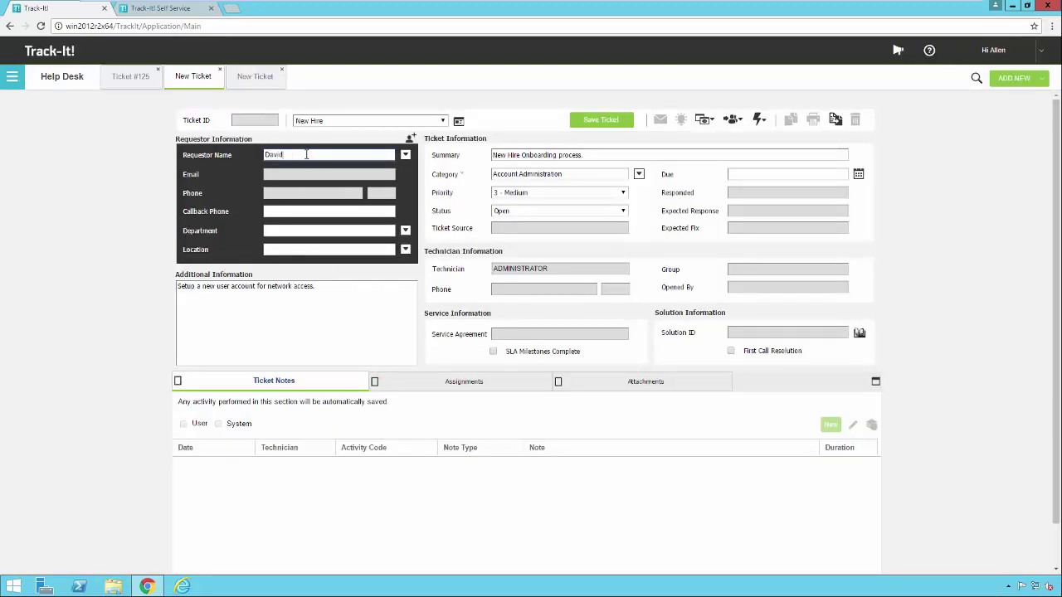
{"action": "type", "text": "id"}
{"action": "key", "text": "Return"}
{"action": "left_click", "coordinate": [287, 213]}
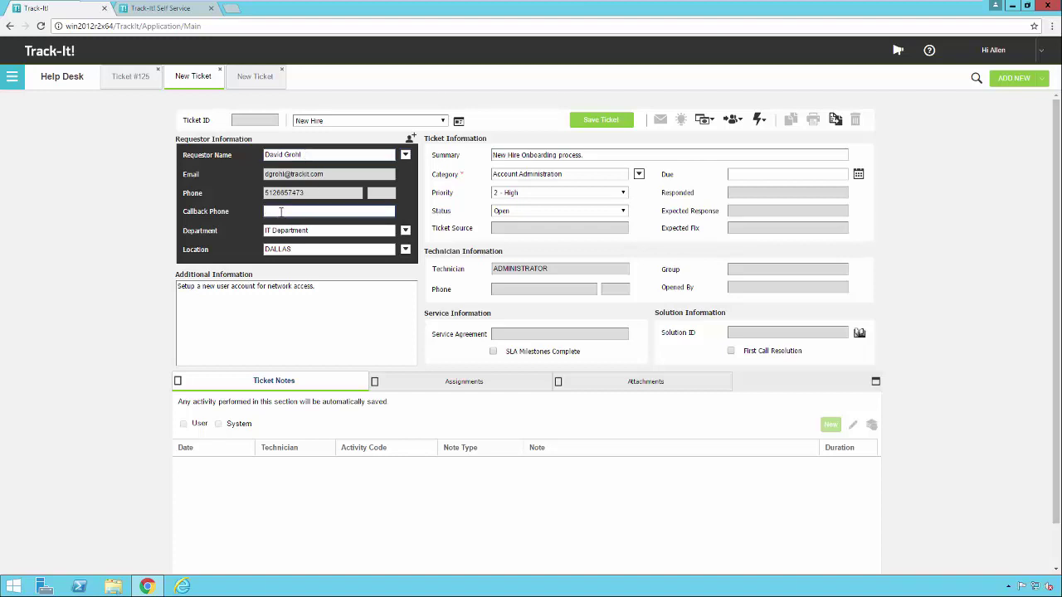
{"action": "left_click", "coordinate": [340, 287]}
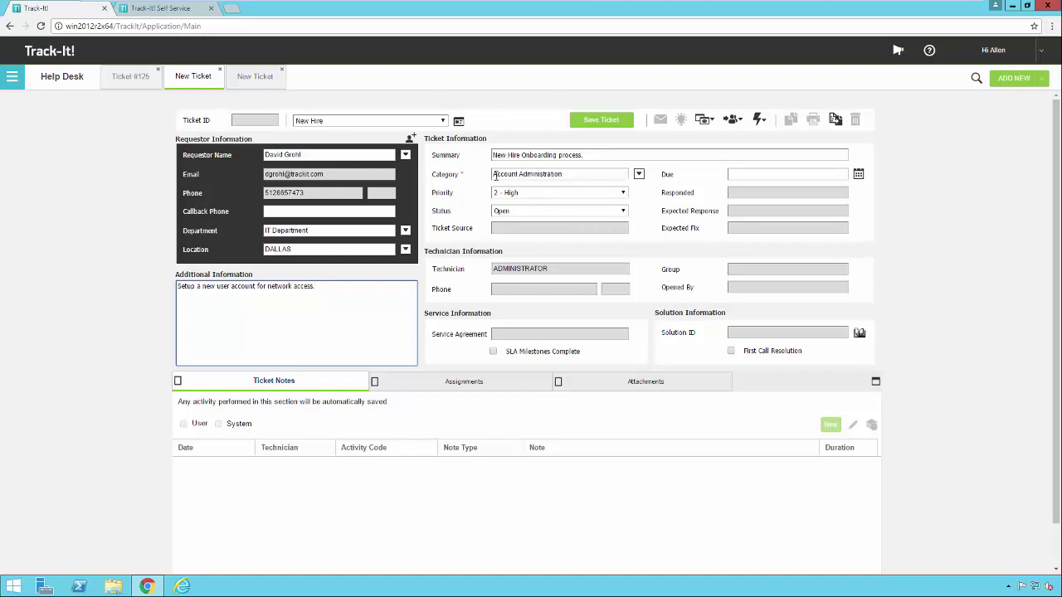
- Set the ticket category to Facility > Building Maintenance
{"action": "left_click", "coordinate": [563, 174]}
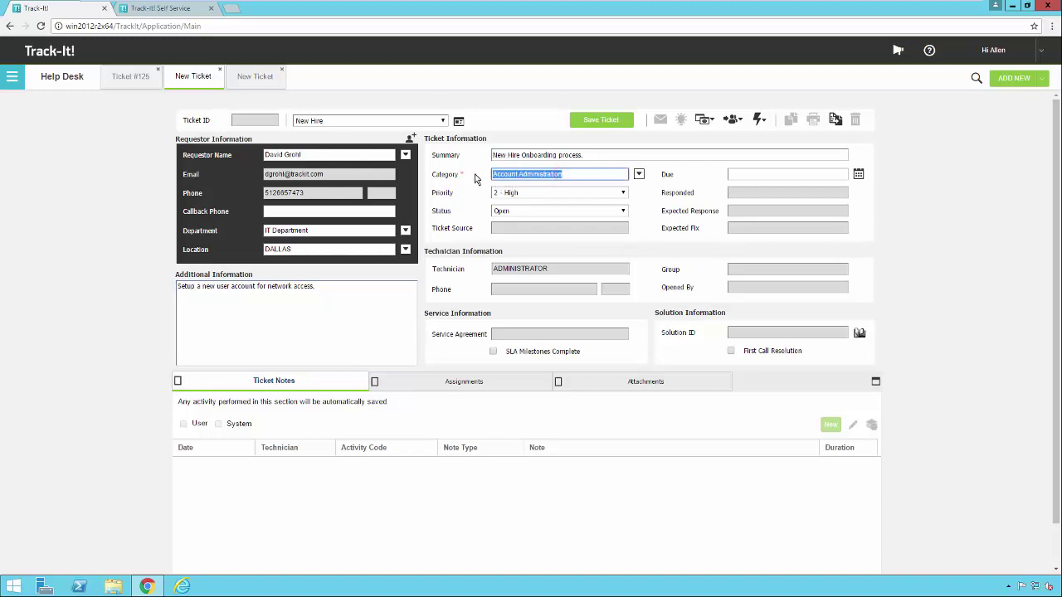
{"action": "left_click", "coordinate": [639, 174]}
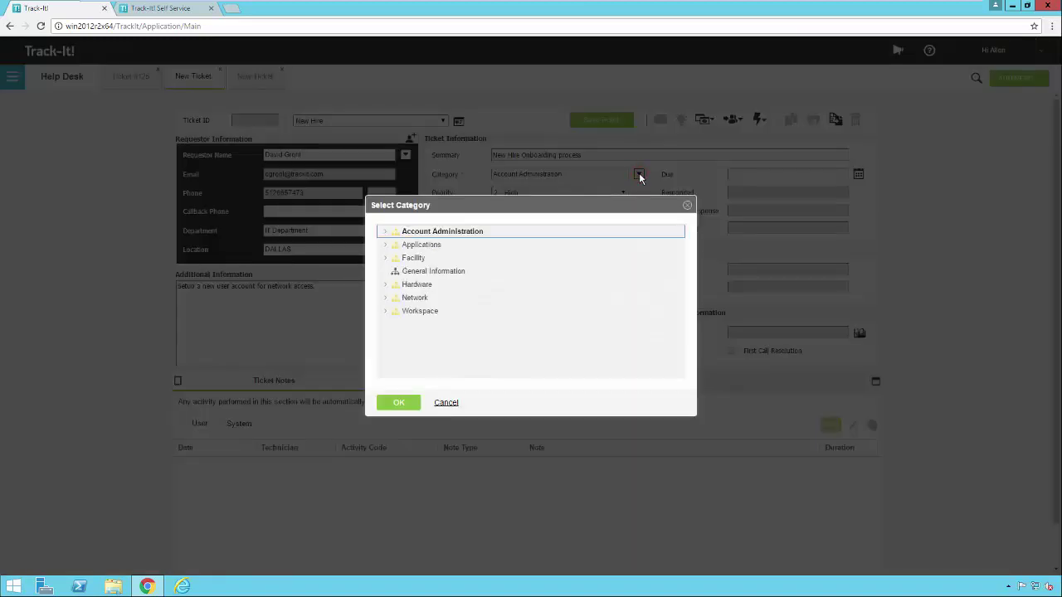
{"action": "left_click", "coordinate": [386, 259]}
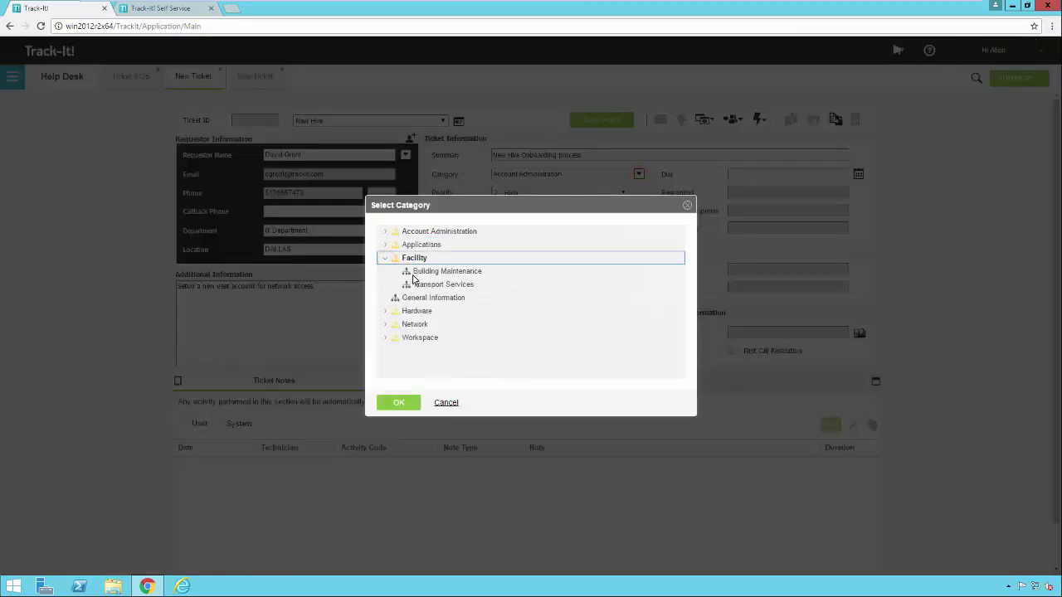
{"action": "left_click", "coordinate": [438, 276]}
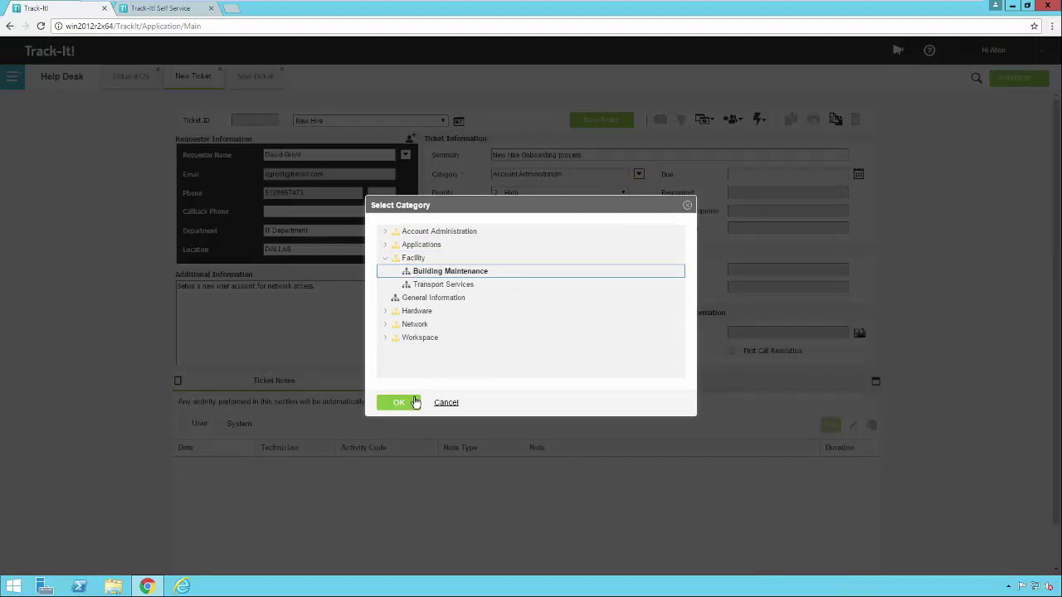
{"action": "left_click", "coordinate": [401, 406]}
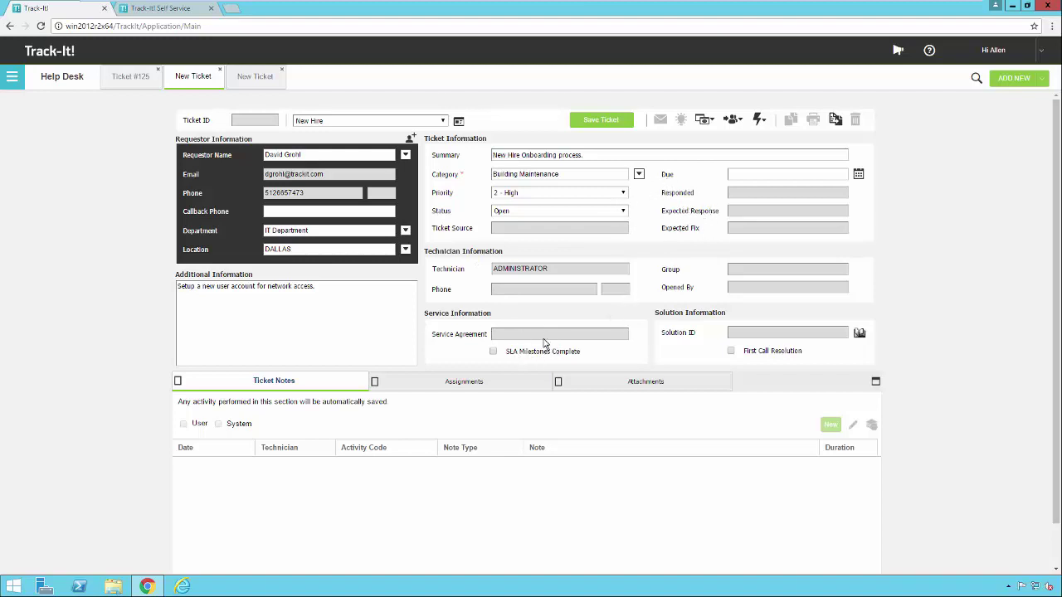
- Set the due date to May 19, 2017, keeping priority 2 - High and status Open
{"action": "left_click", "coordinate": [858, 175]}
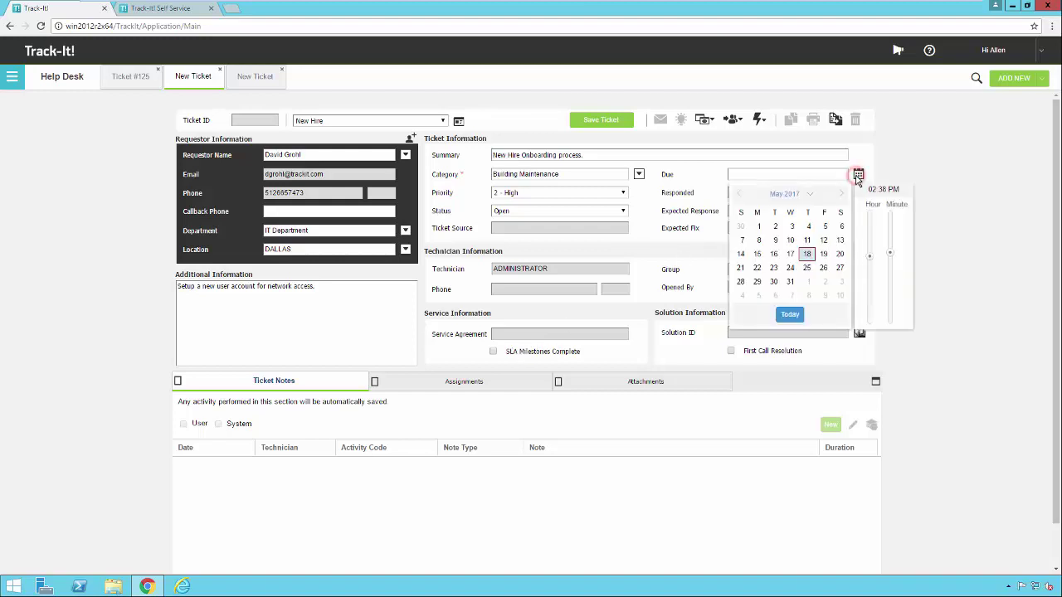
{"action": "left_click", "coordinate": [823, 254]}
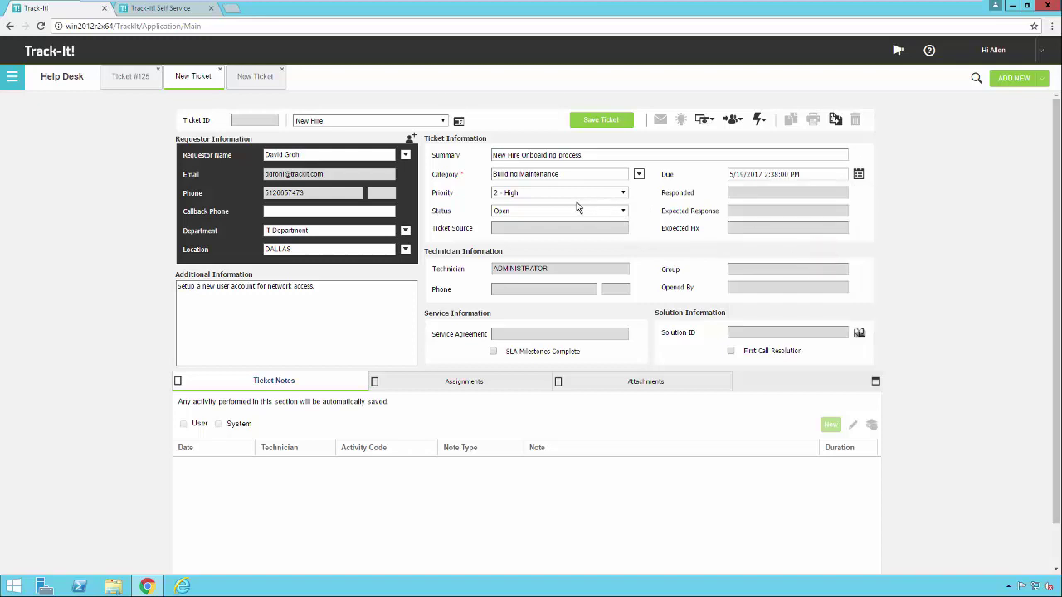
{"action": "left_click", "coordinate": [624, 194]}
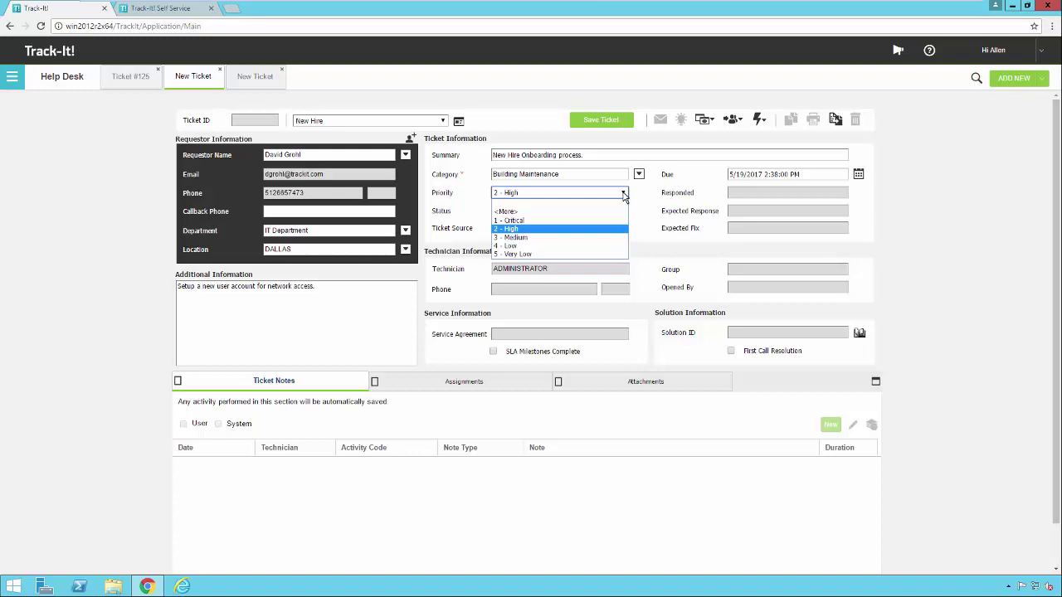
{"action": "left_click", "coordinate": [624, 193]}
{"action": "left_click", "coordinate": [624, 210]}
{"action": "left_click", "coordinate": [624, 212]}
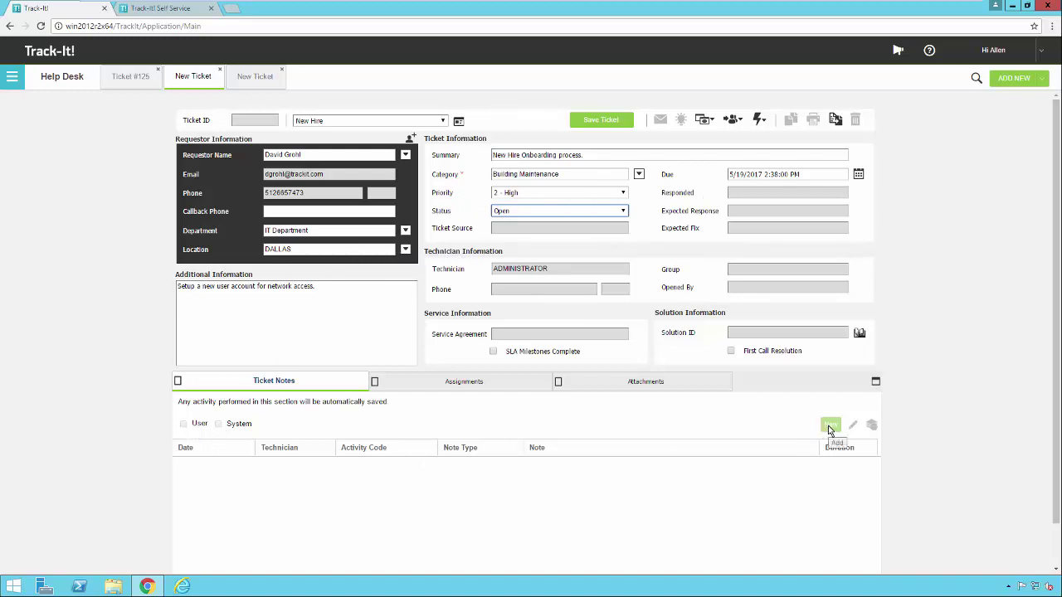
- Save ticket #128 and add a Ticket Description note 'description' with activity code Original description
{"action": "left_click", "coordinate": [608, 121]}
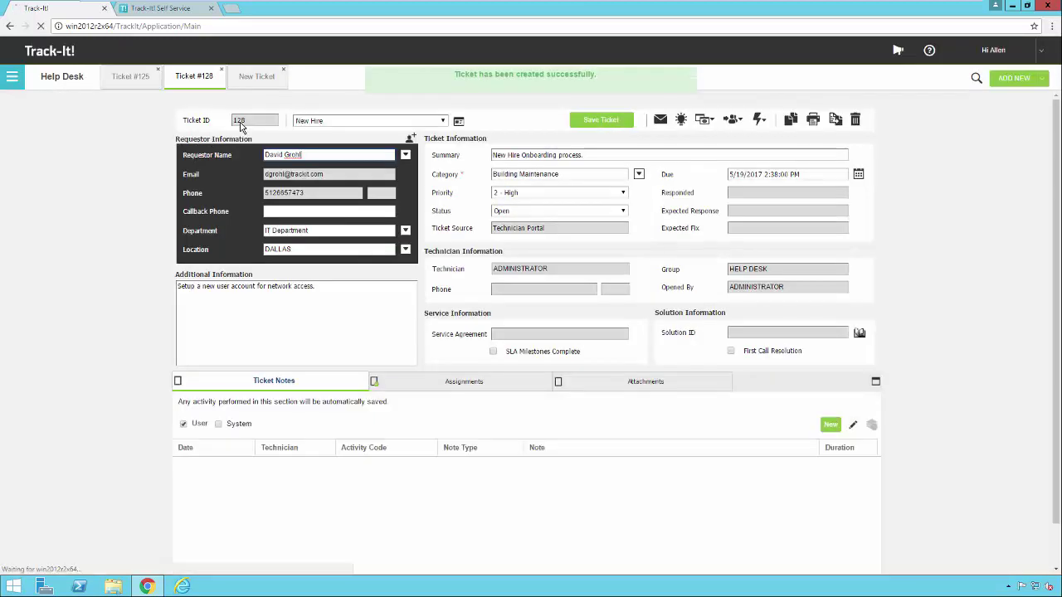
{"action": "left_click", "coordinate": [834, 426]}
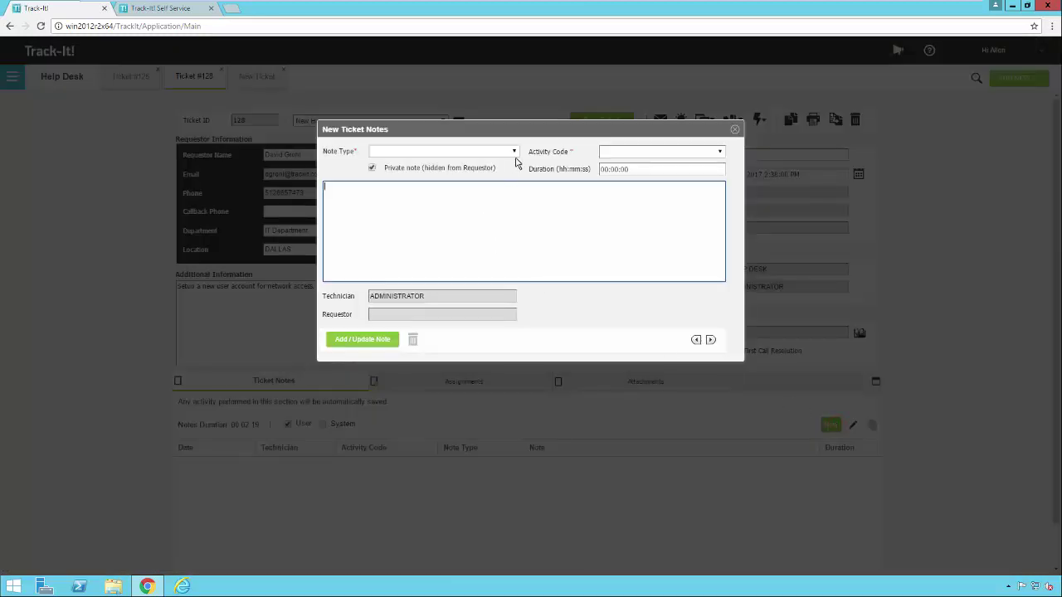
{"action": "left_click", "coordinate": [516, 152]}
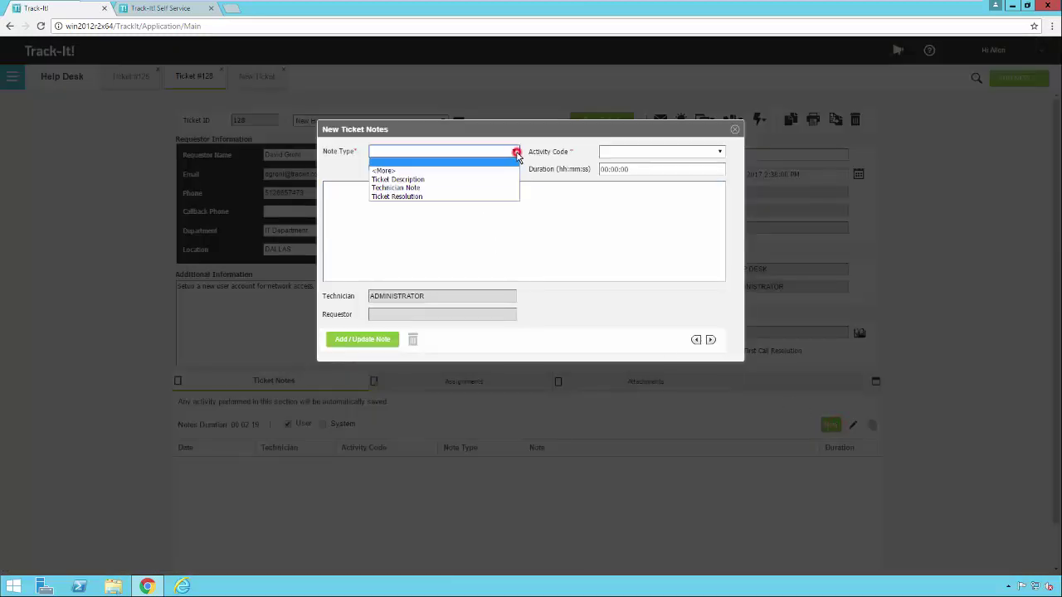
{"action": "left_click", "coordinate": [468, 182]}
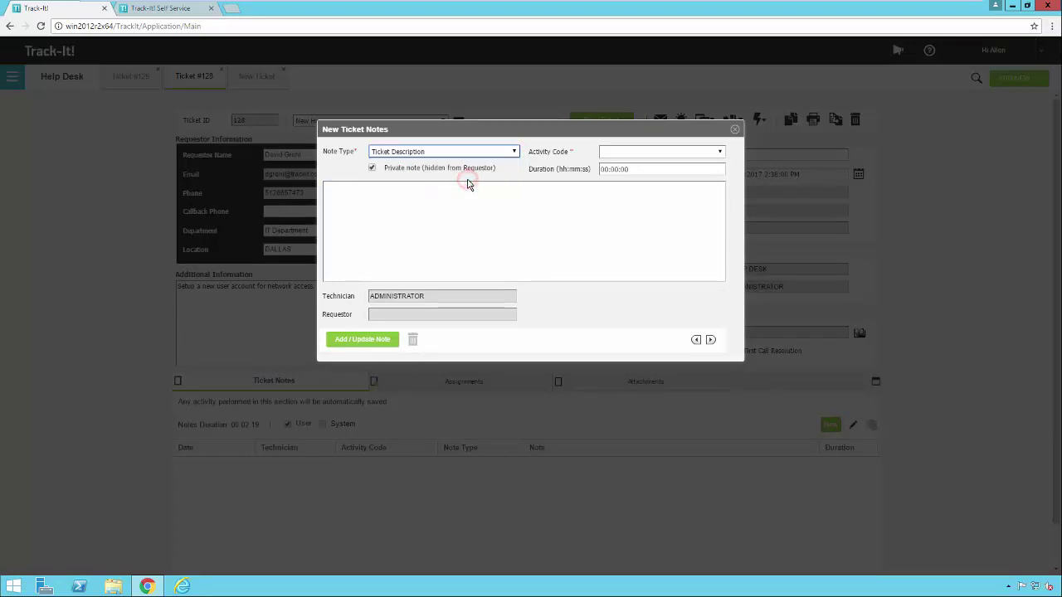
{"action": "left_click", "coordinate": [718, 153]}
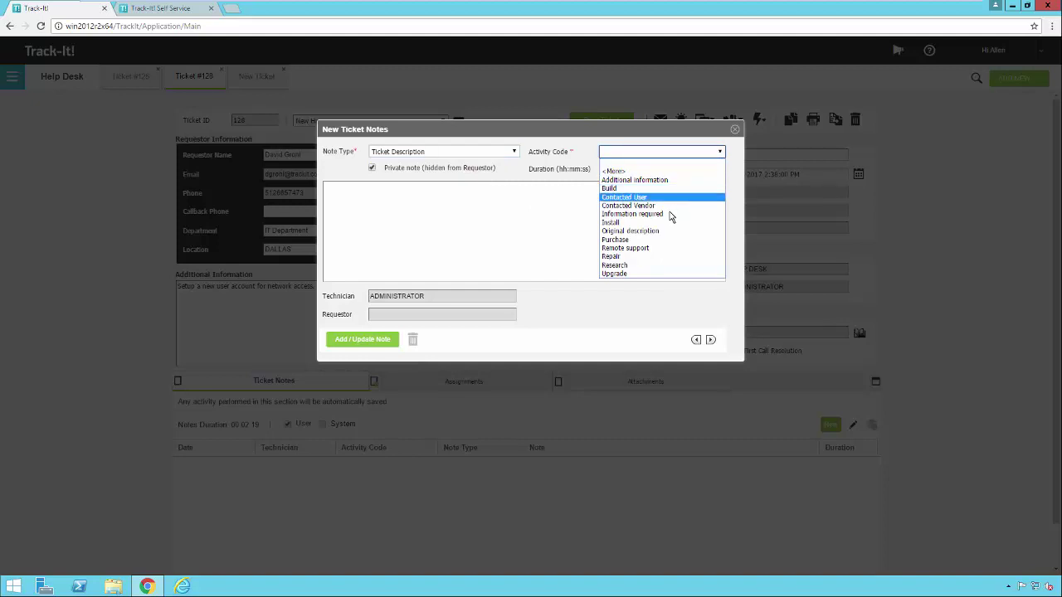
{"action": "left_click", "coordinate": [655, 232]}
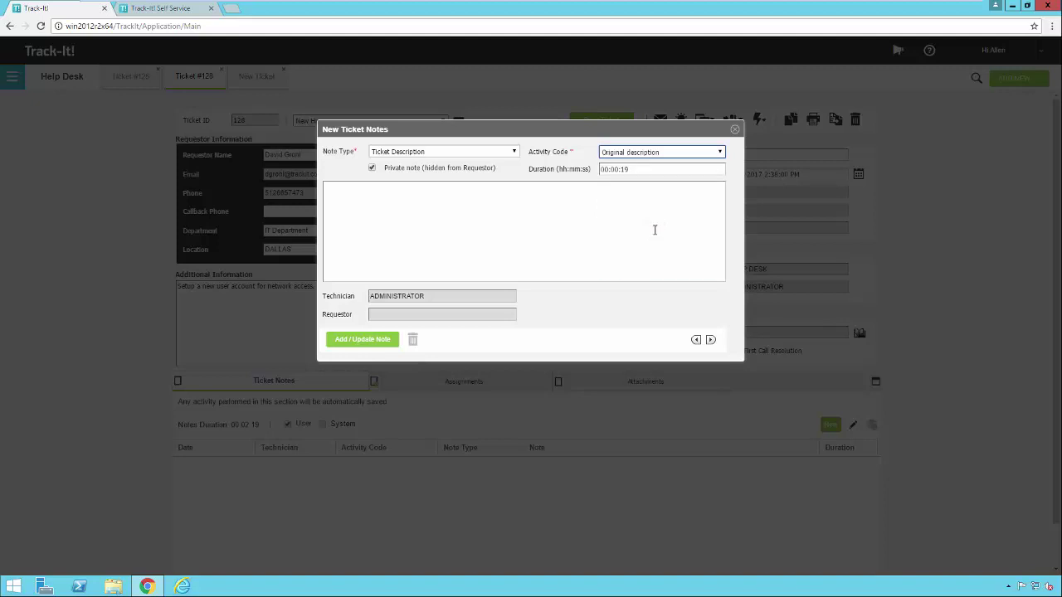
{"action": "left_click", "coordinate": [518, 217]}
{"action": "type", "text": "description"}
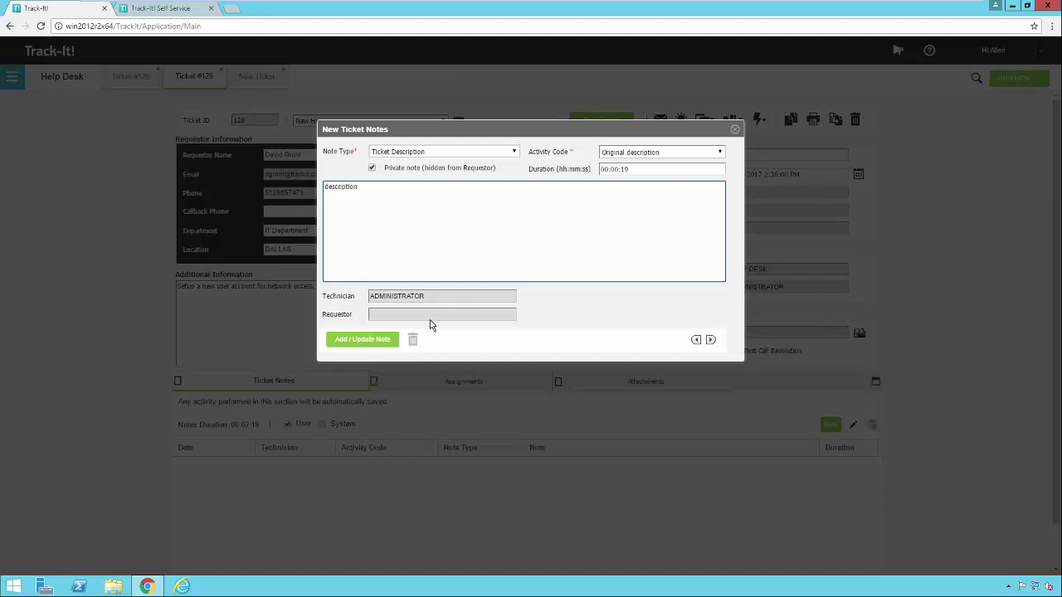
{"action": "left_click", "coordinate": [375, 342]}
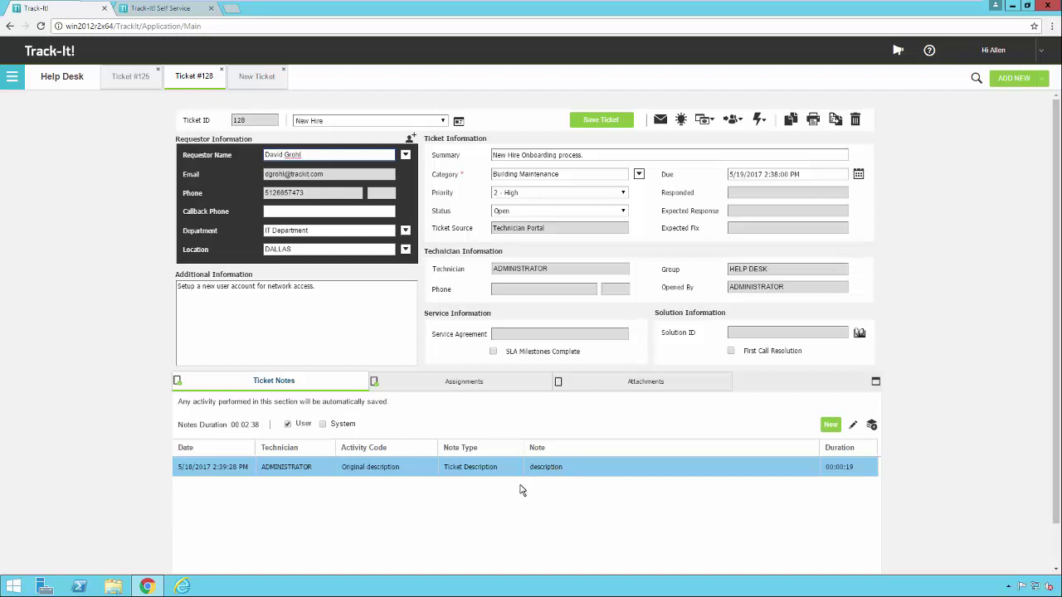
- Open workstation provisioning assignment 111, then return to ticket #128's Attachments list
{"action": "left_click", "coordinate": [491, 386]}
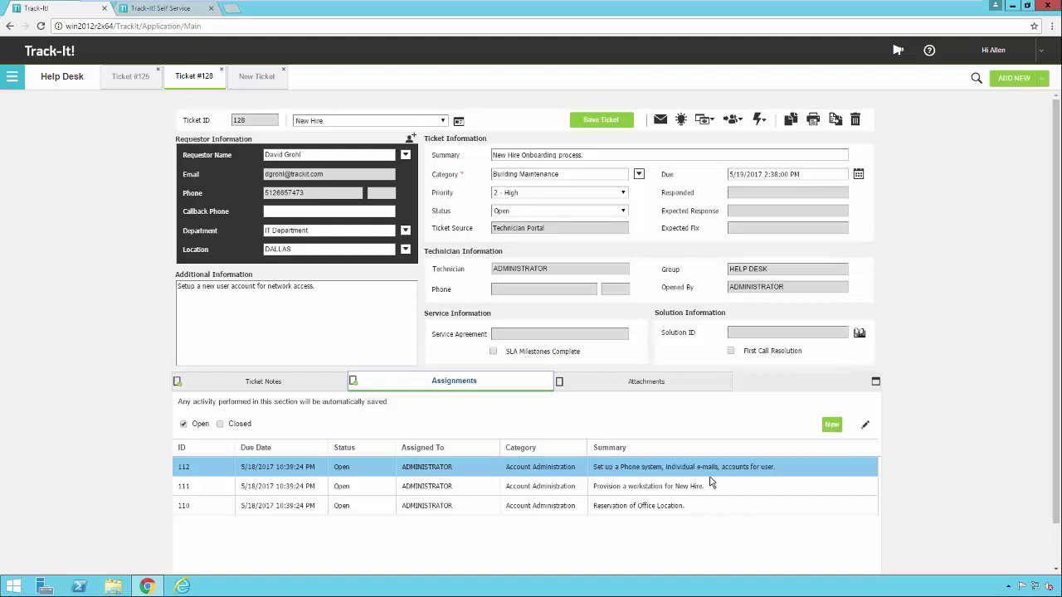
{"action": "left_click", "coordinate": [639, 490]}
{"action": "double_click", "coordinate": [638, 490]}
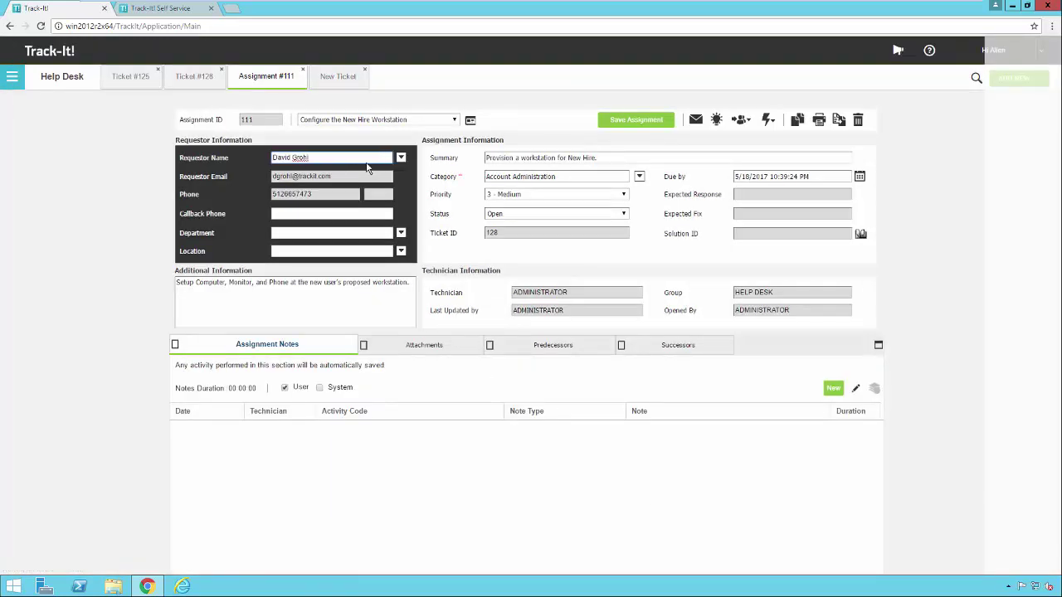
{"action": "left_click", "coordinate": [202, 81]}
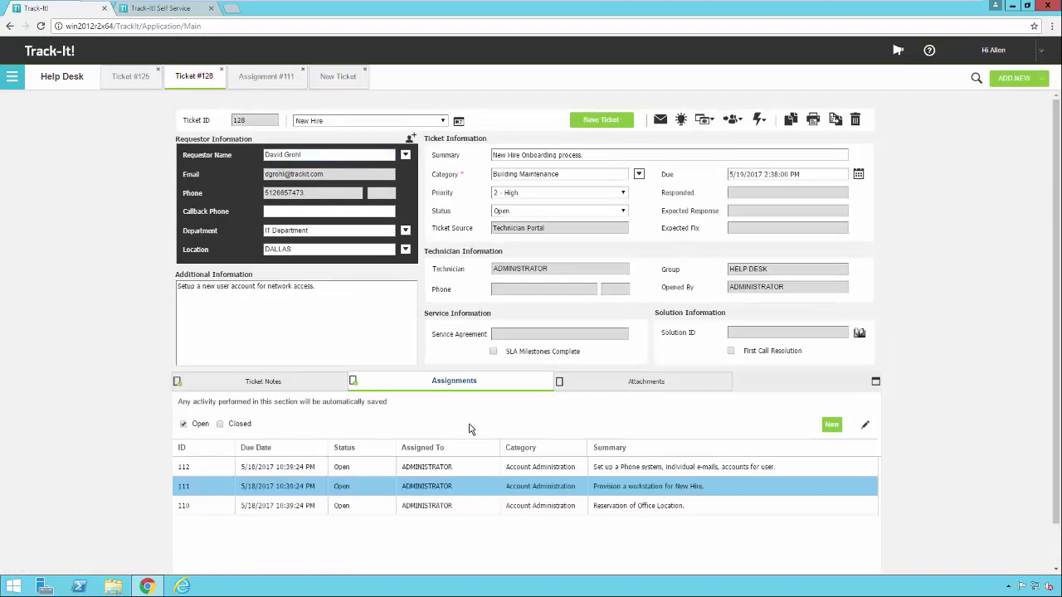
{"action": "left_click", "coordinate": [644, 388]}
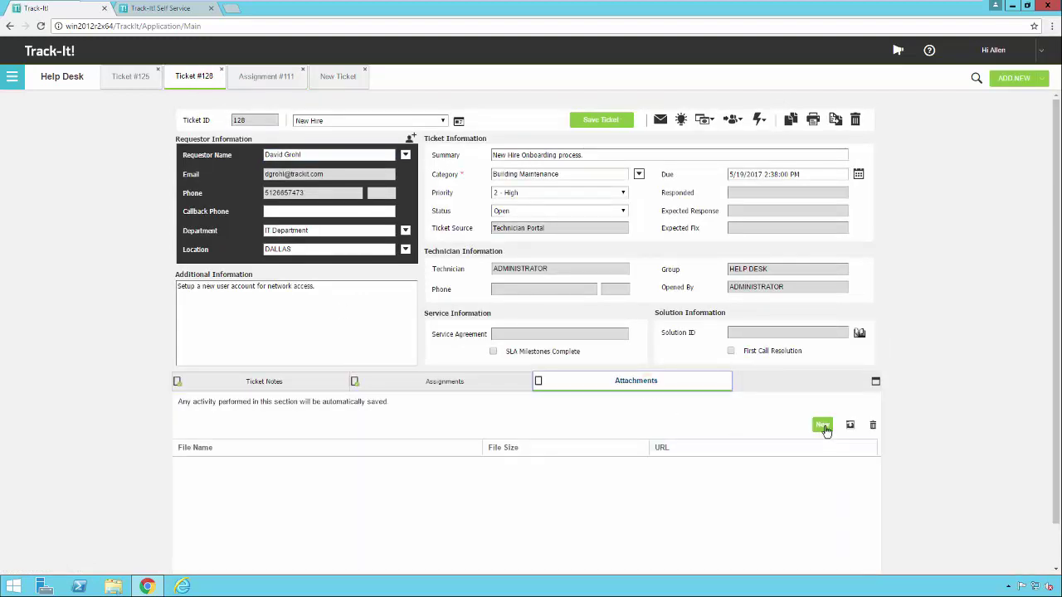
- Abandon the new attachment form and save ticket #128 without attachments
{"action": "left_click", "coordinate": [823, 426]}
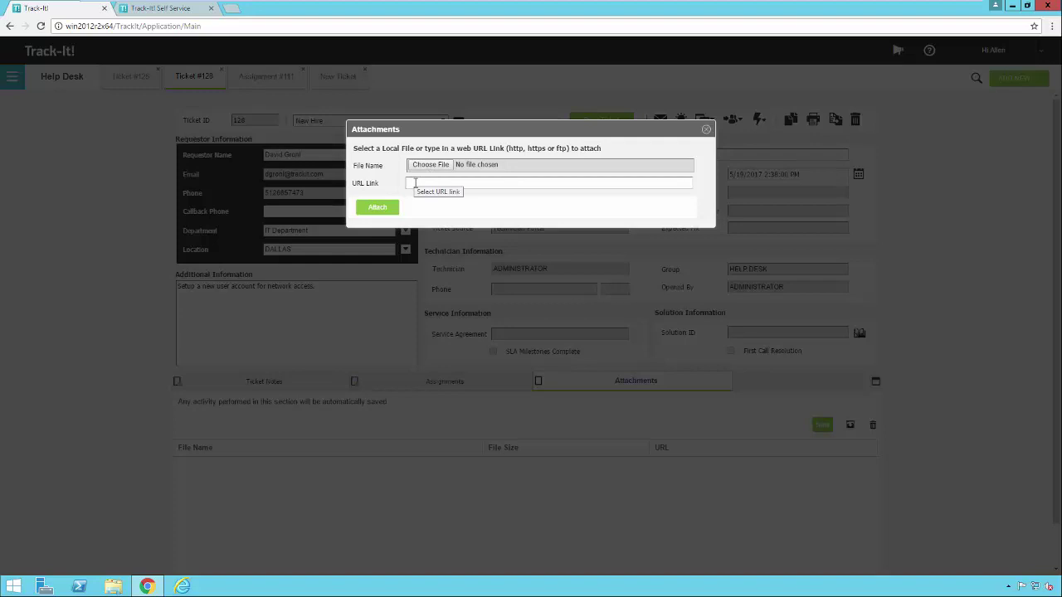
{"action": "left_click", "coordinate": [706, 129]}
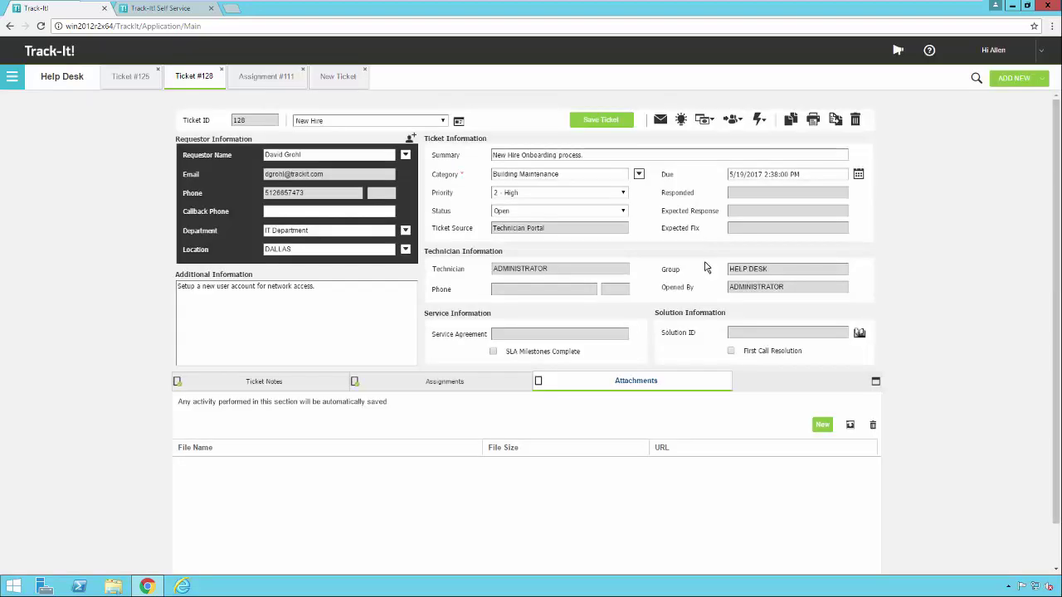
{"action": "left_click", "coordinate": [606, 123]}
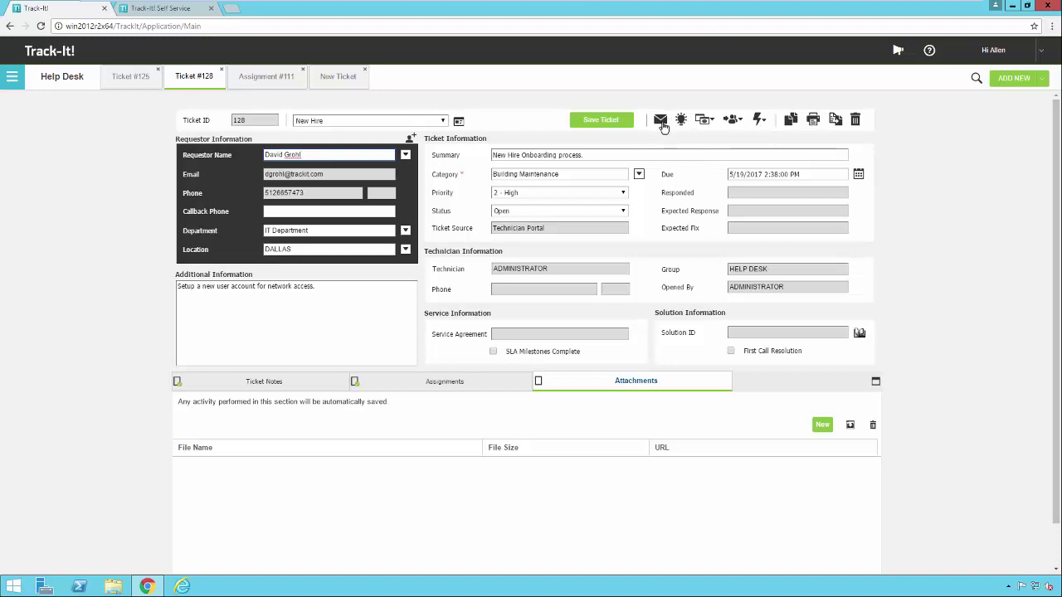
- Start an email to the ticket's requester and check the address book without changing recipients
{"action": "left_click", "coordinate": [660, 122]}
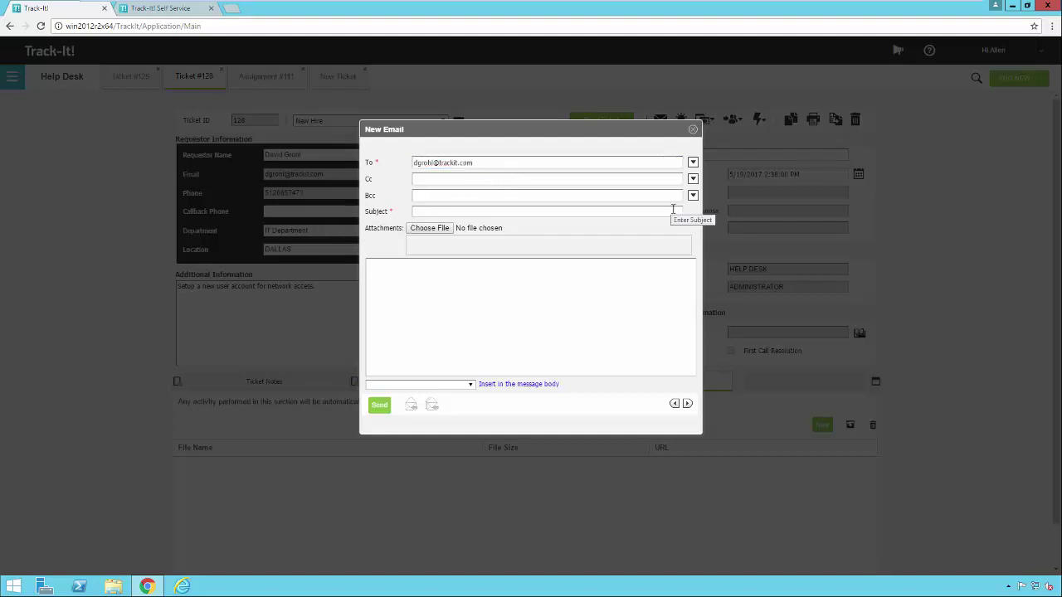
{"action": "left_click", "coordinate": [693, 162]}
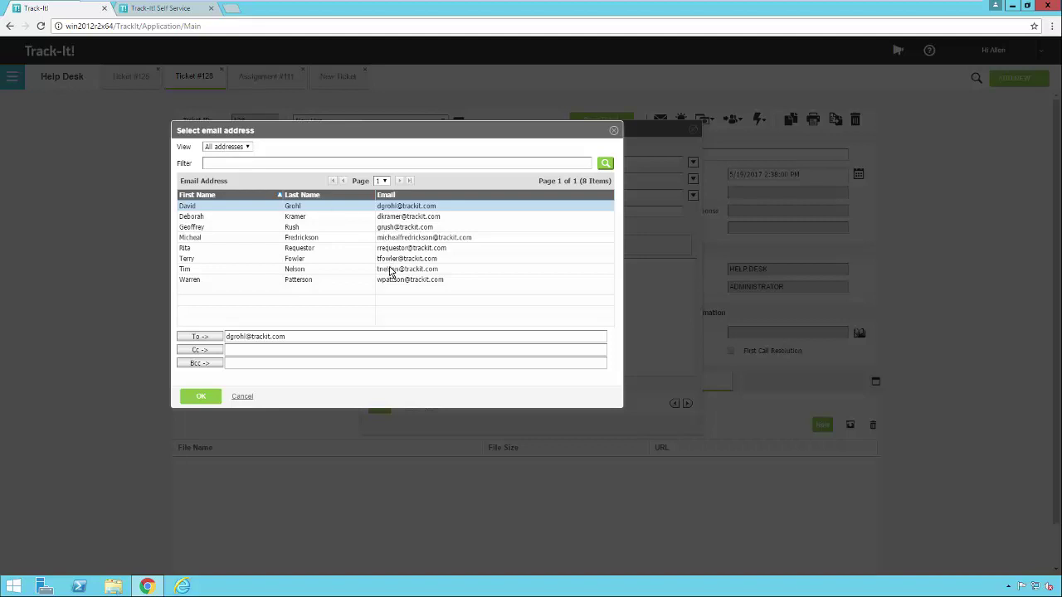
{"action": "left_click", "coordinate": [246, 147]}
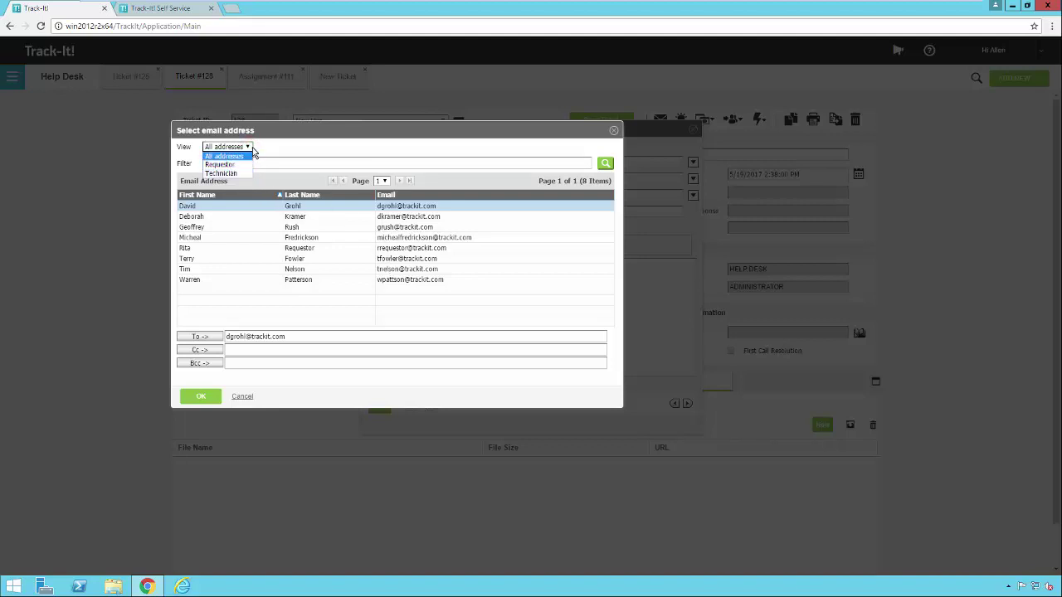
{"action": "left_click", "coordinate": [252, 147]}
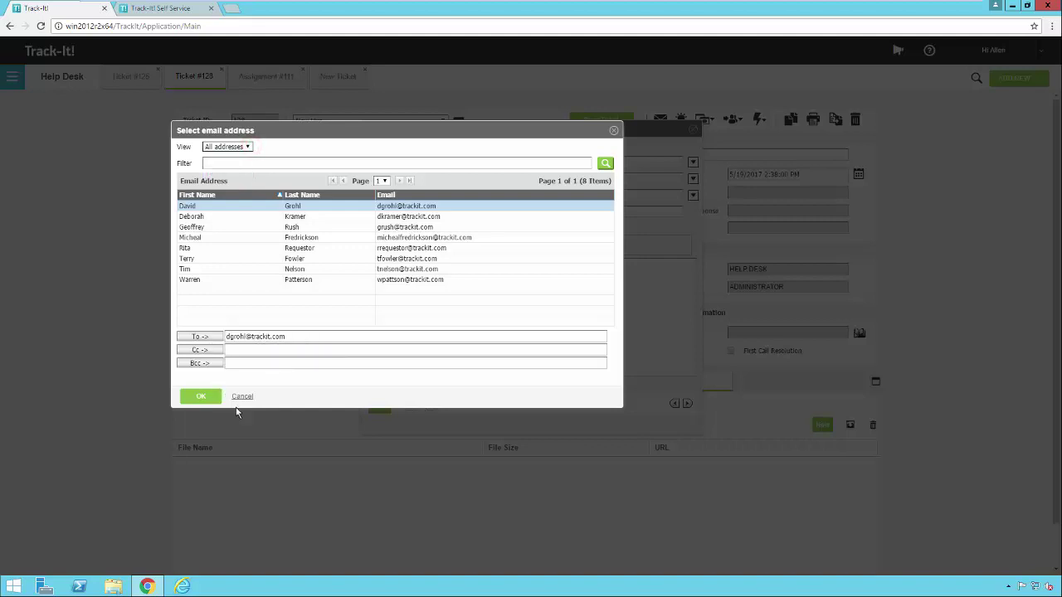
{"action": "left_click", "coordinate": [243, 396]}
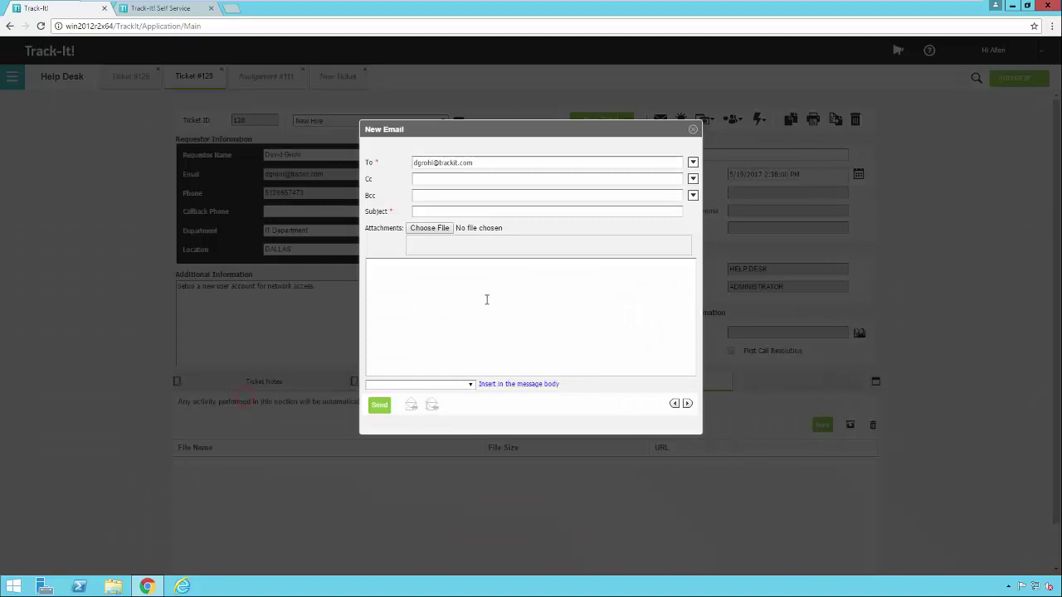
- Insert the ticket Summary into the body, set the subject to 'subject', and send
{"action": "left_click", "coordinate": [440, 212]}
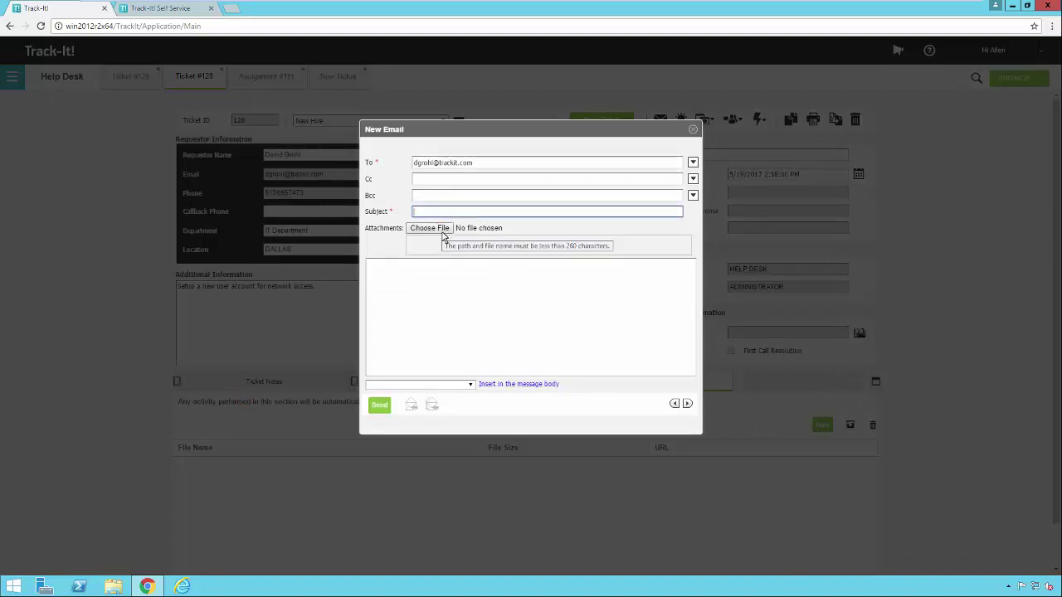
{"action": "left_click", "coordinate": [471, 386]}
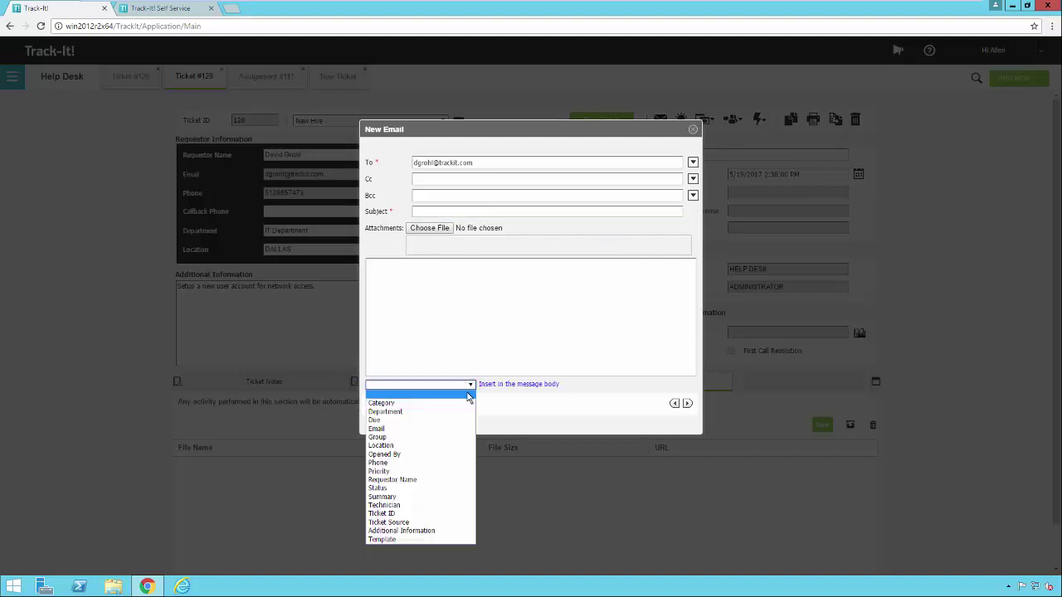
{"action": "left_click", "coordinate": [400, 496]}
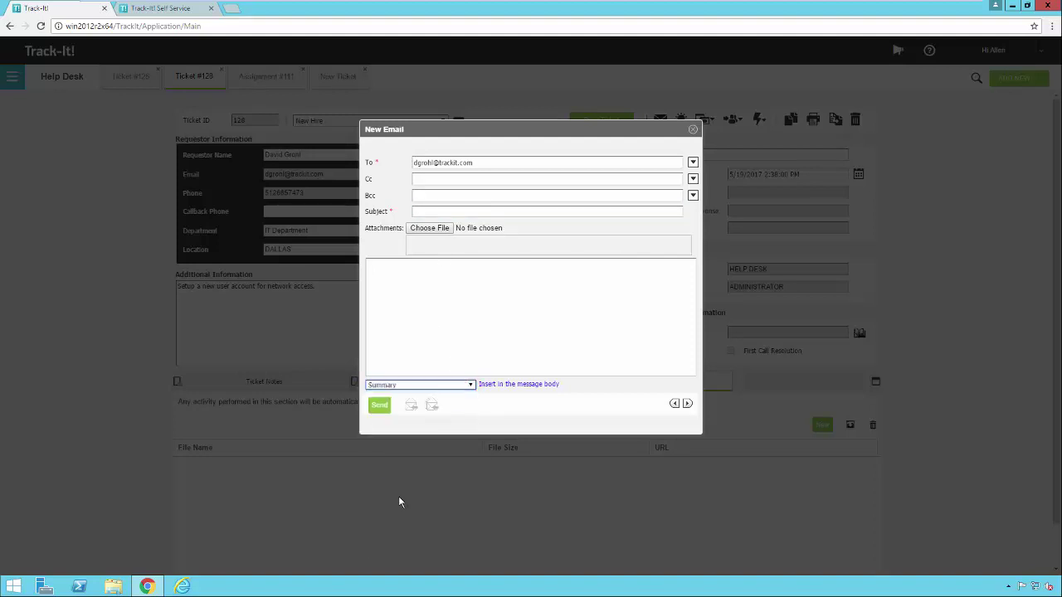
{"action": "left_click", "coordinate": [509, 385]}
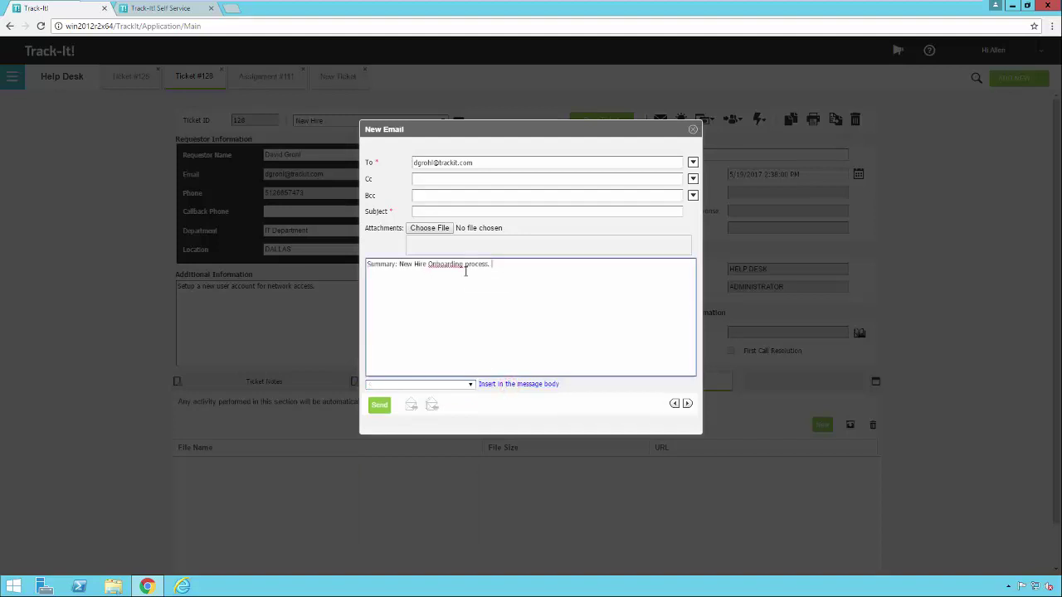
{"action": "left_click", "coordinate": [442, 212]}
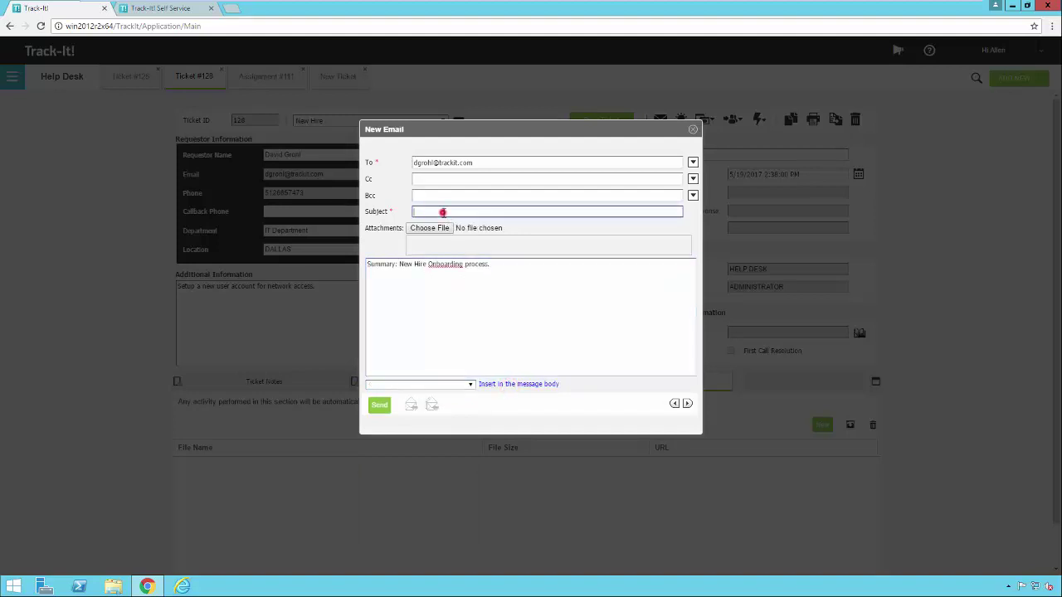
{"action": "type", "text": "subject"}
{"action": "left_click", "coordinate": [379, 406]}
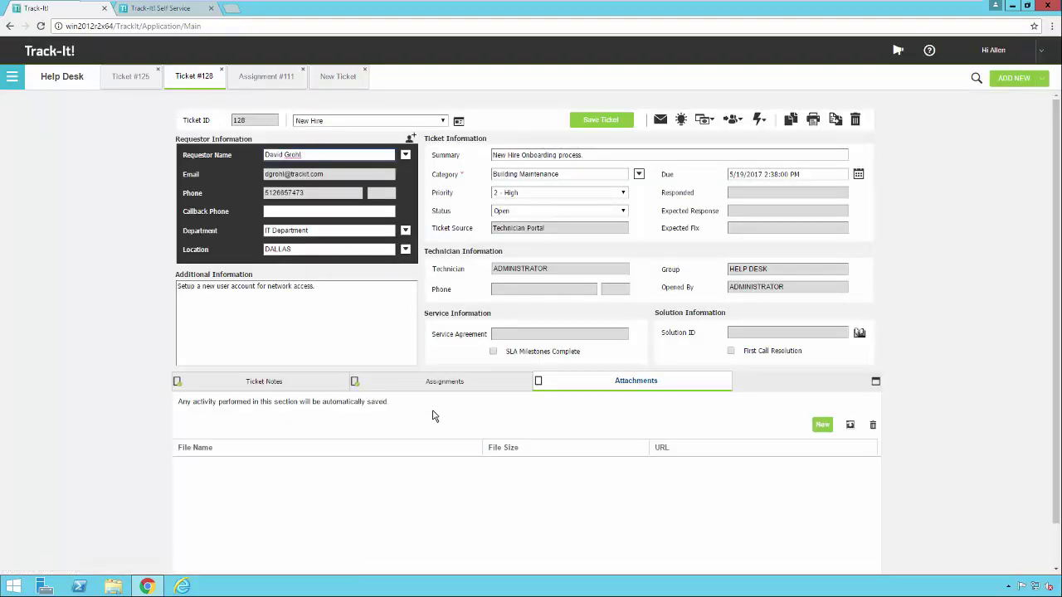
- View ticket #128's notes, then go back to the My Open Tickets list
{"action": "left_click", "coordinate": [253, 384]}
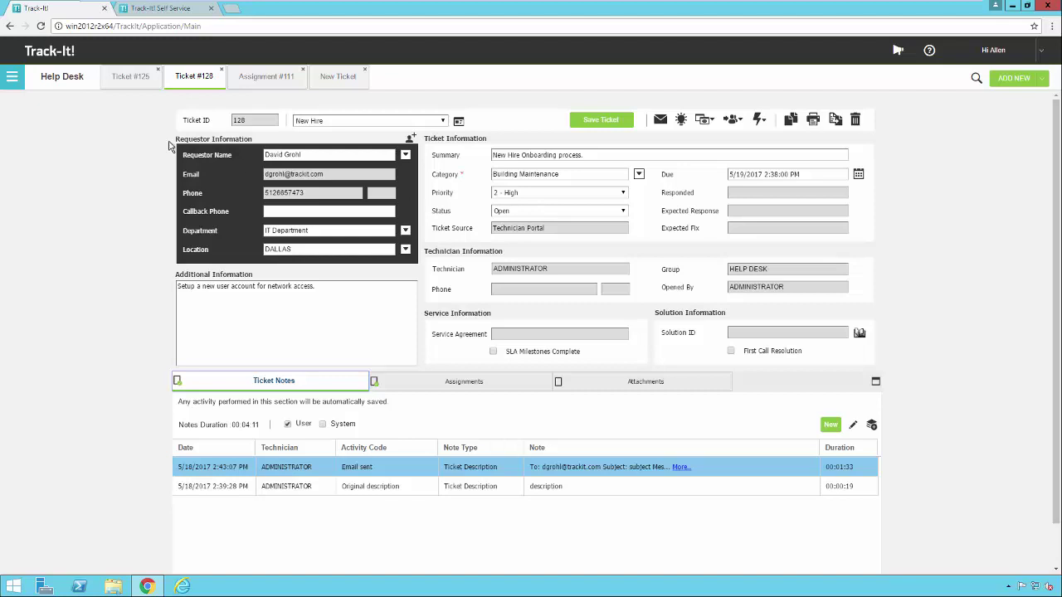
{"action": "left_click", "coordinate": [65, 78]}
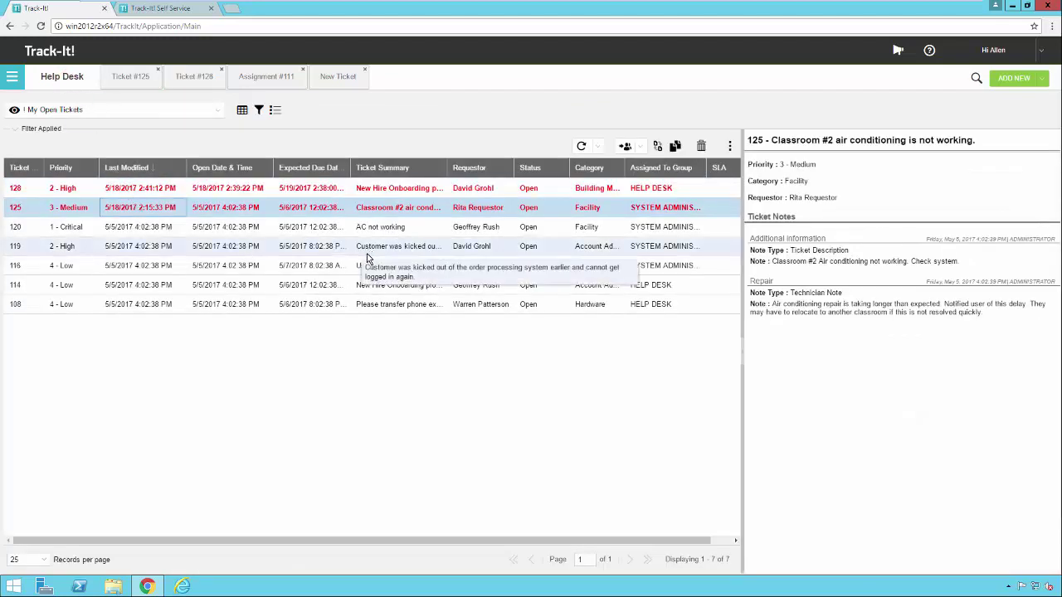
- Open ticket 116 and link solution #101 Password Reset to it
{"action": "left_click", "coordinate": [320, 267]}
{"action": "double_click", "coordinate": [320, 269]}
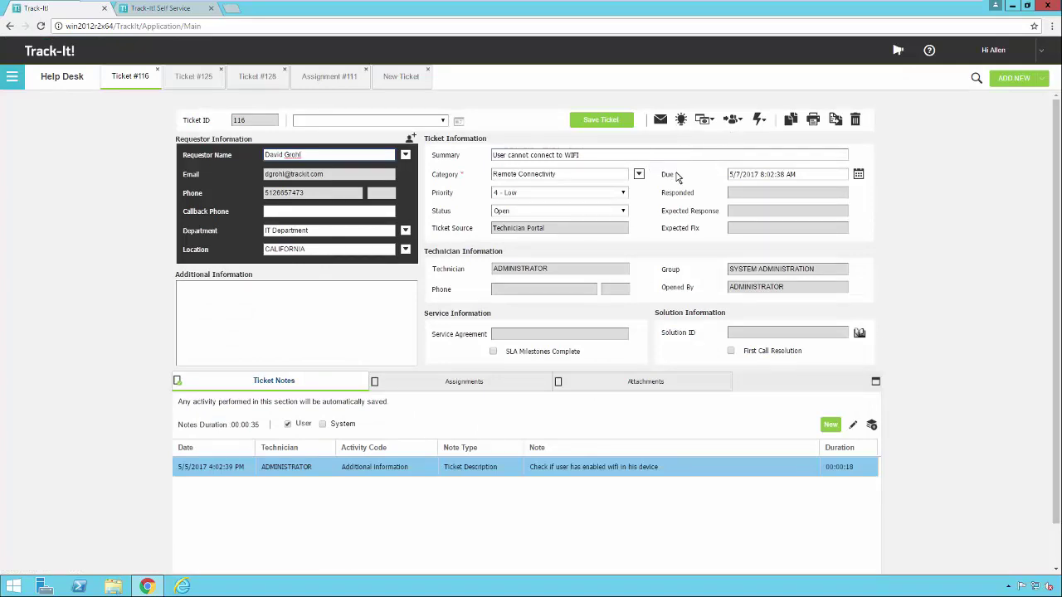
{"action": "left_click", "coordinate": [680, 120]}
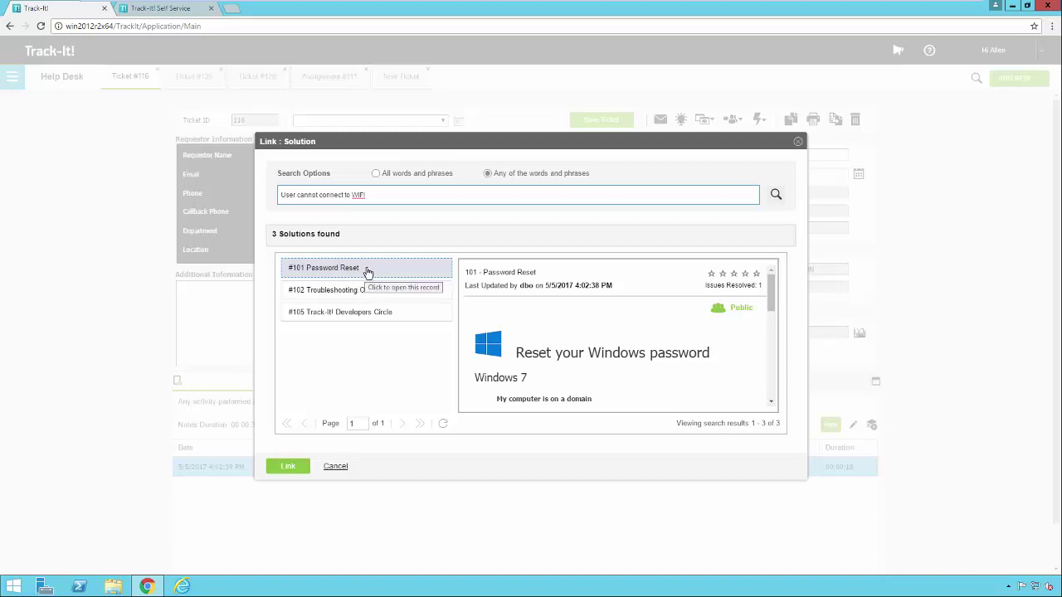
{"action": "left_click", "coordinate": [368, 271]}
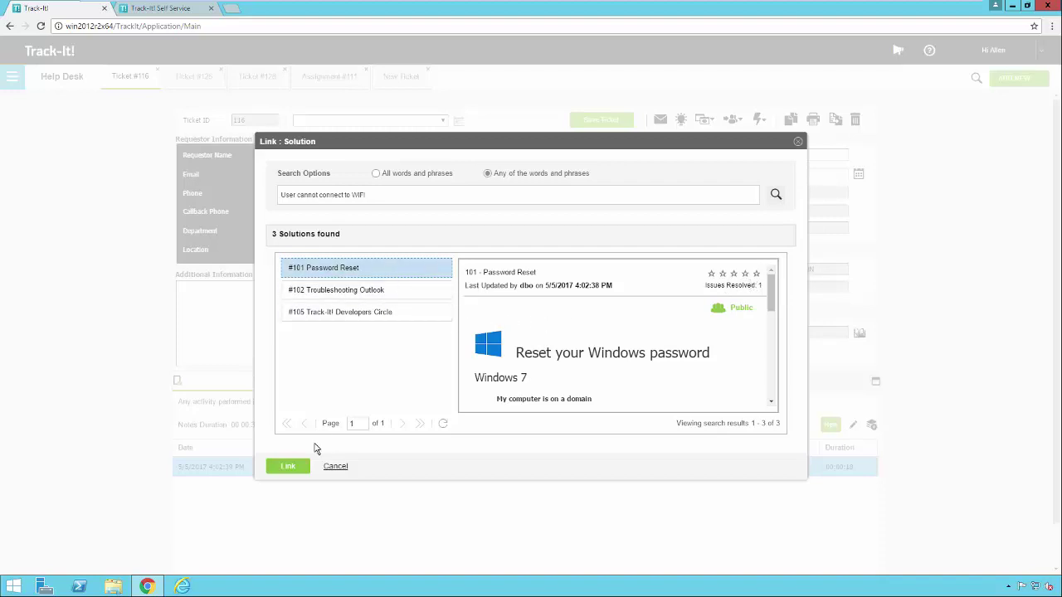
{"action": "left_click", "coordinate": [288, 465]}
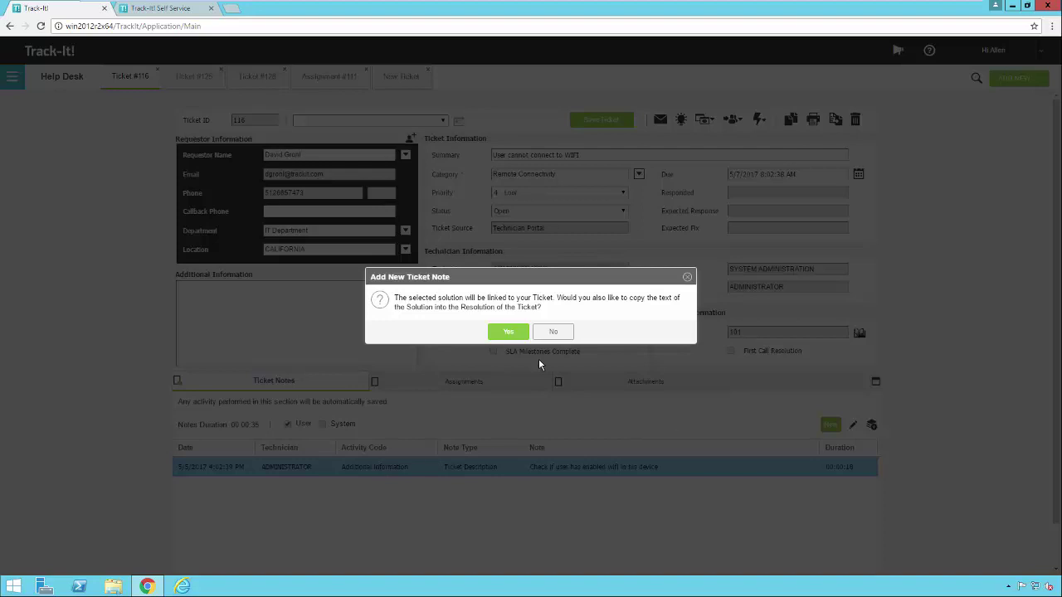
- Add 'Solution ID: 101 - Password Reset' as a Technician Note with Additional information activity
{"action": "left_click", "coordinate": [512, 332]}
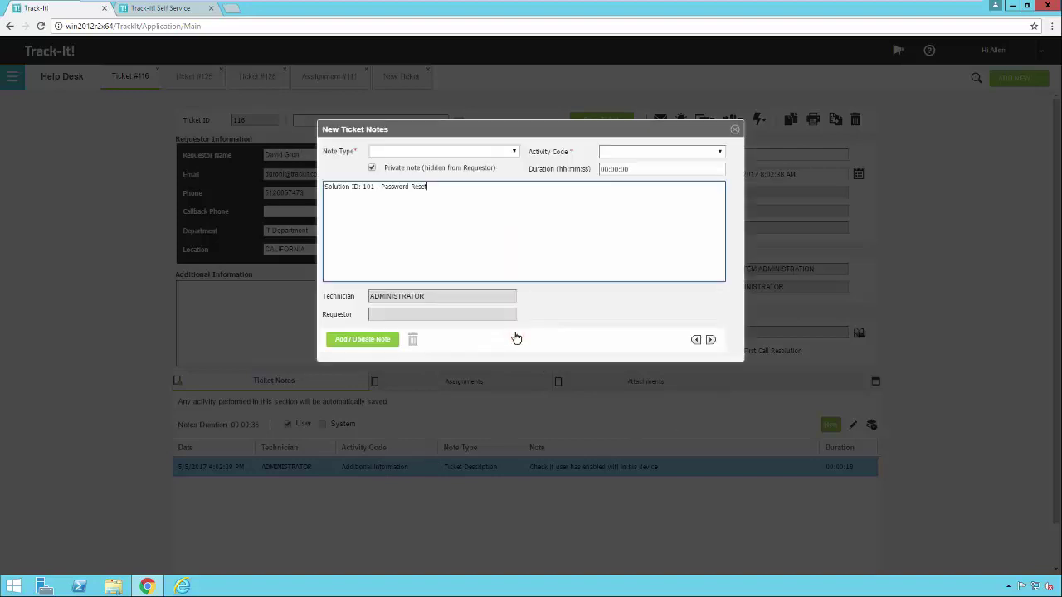
{"action": "left_click", "coordinate": [513, 151]}
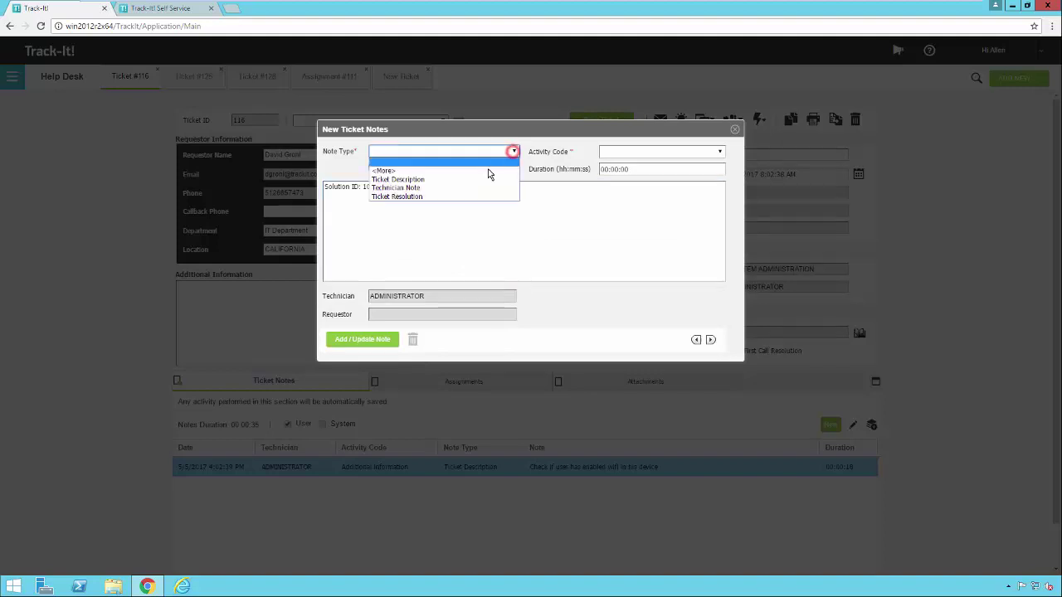
{"action": "left_click", "coordinate": [439, 188]}
{"action": "left_click", "coordinate": [719, 153]}
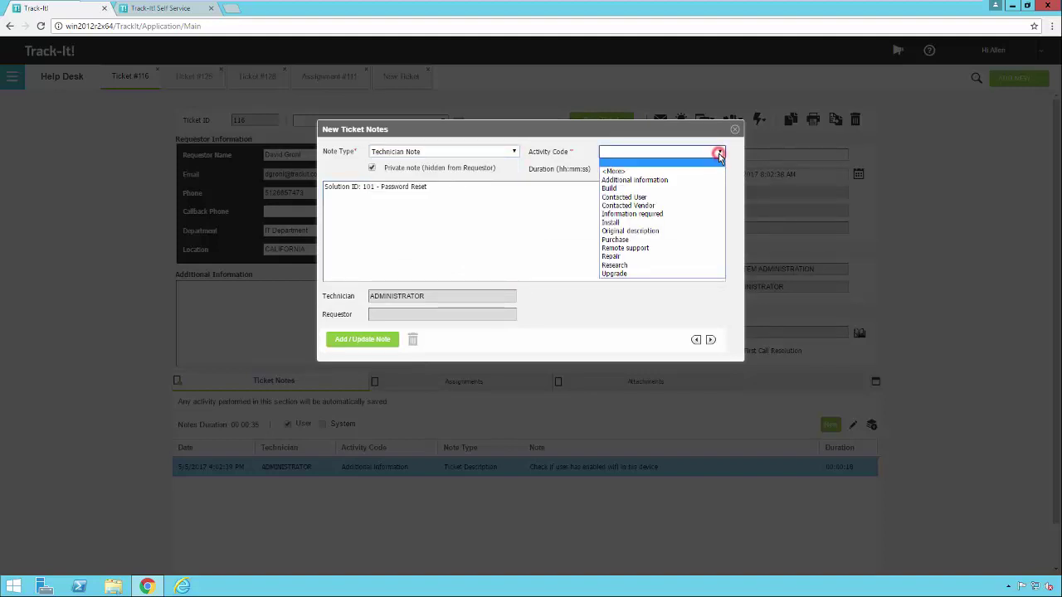
{"action": "left_click", "coordinate": [667, 180]}
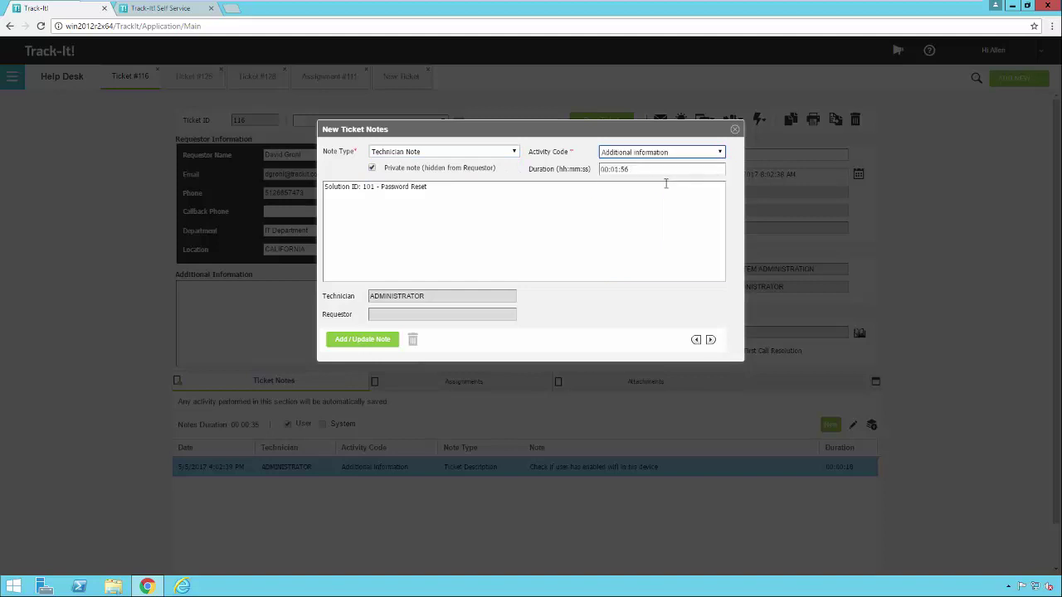
{"action": "left_click", "coordinate": [365, 340]}
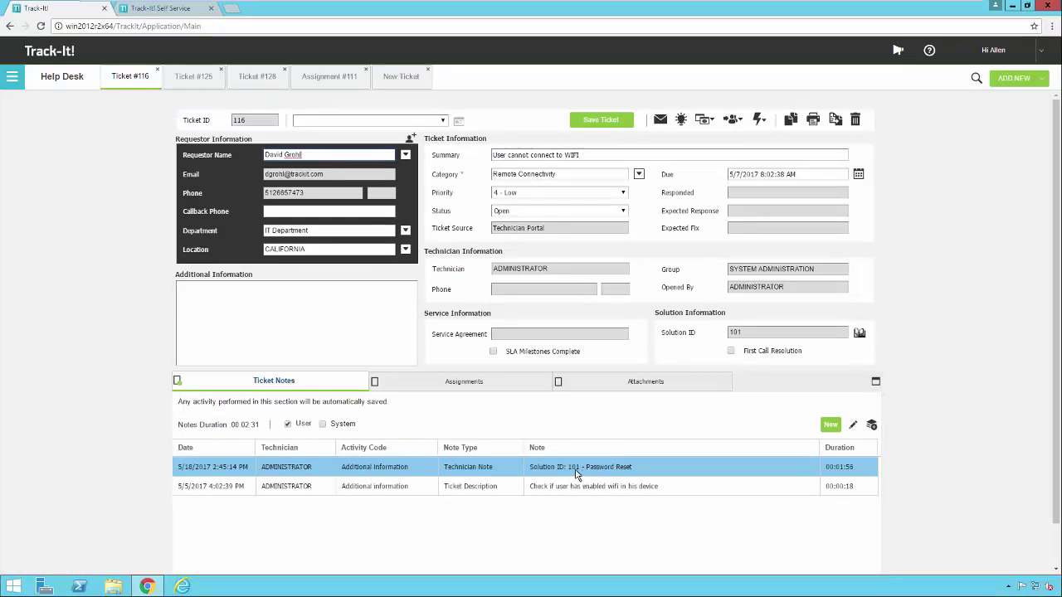
- Save ticket 116 and confirm solution 101 Password Reset shows 2 issues resolved
{"action": "left_click", "coordinate": [860, 333]}
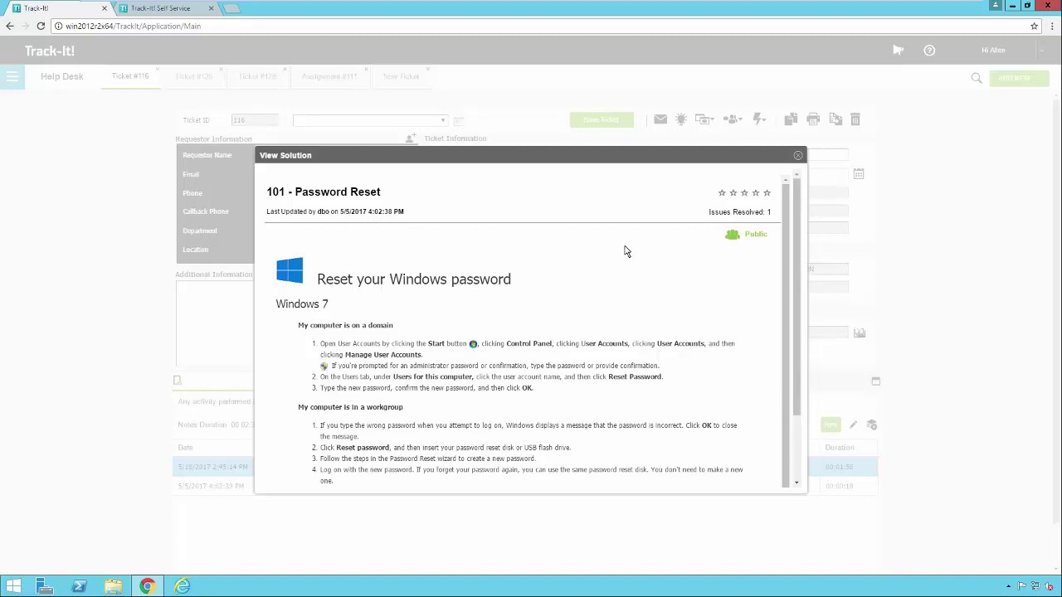
{"action": "left_click", "coordinate": [796, 157]}
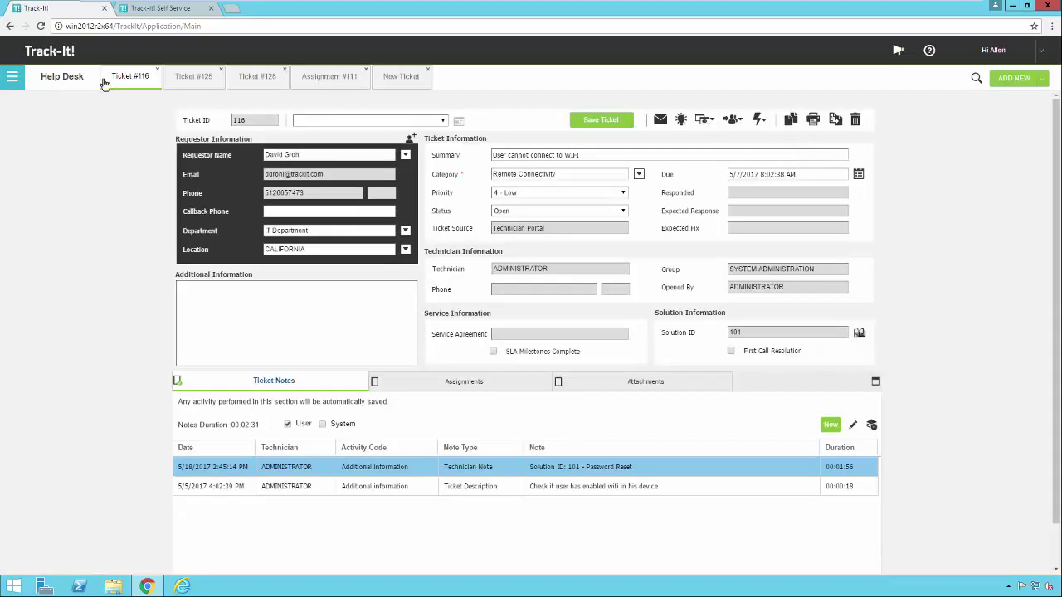
{"action": "left_click", "coordinate": [578, 127]}
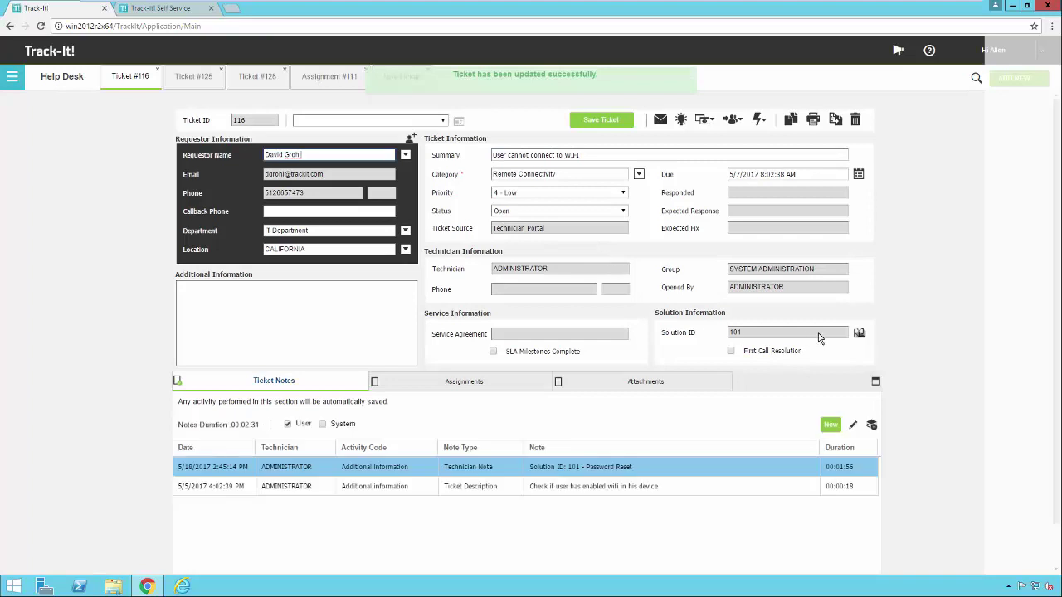
{"action": "left_click", "coordinate": [858, 333]}
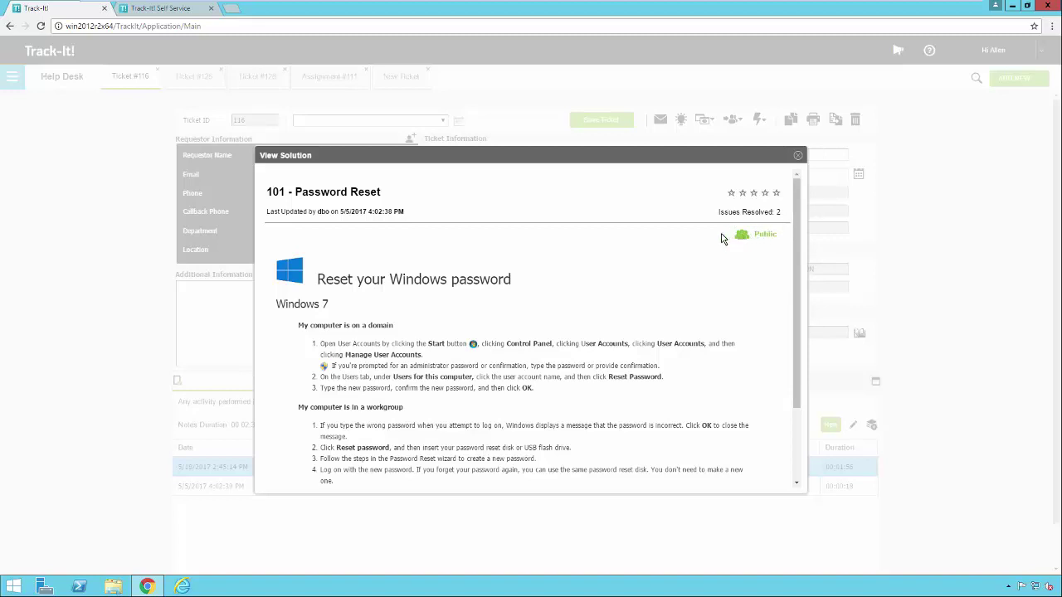
{"action": "left_click", "coordinate": [797, 155]}
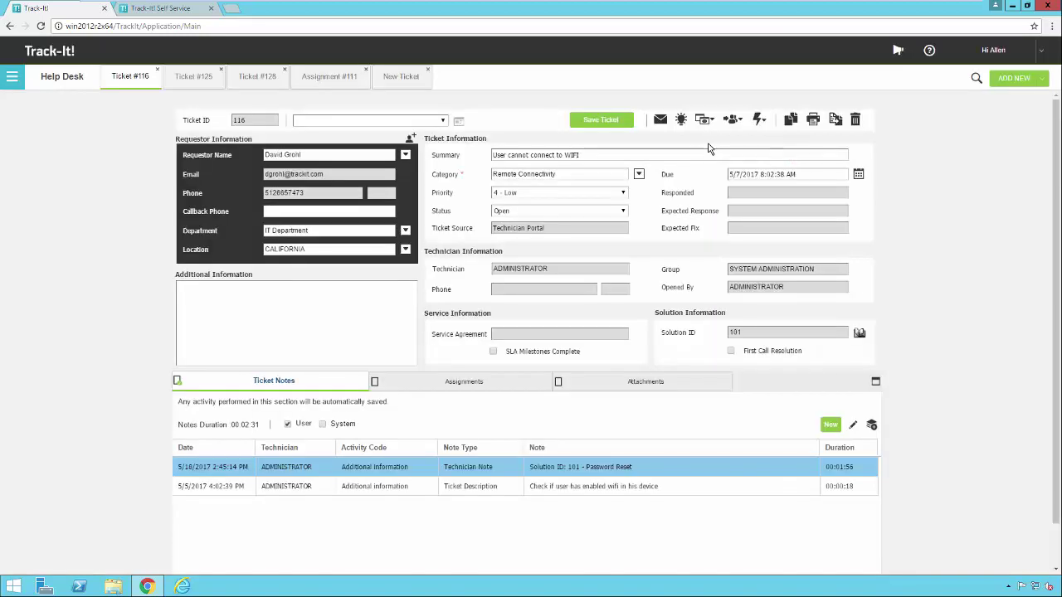
{"action": "left_click", "coordinate": [705, 119]}
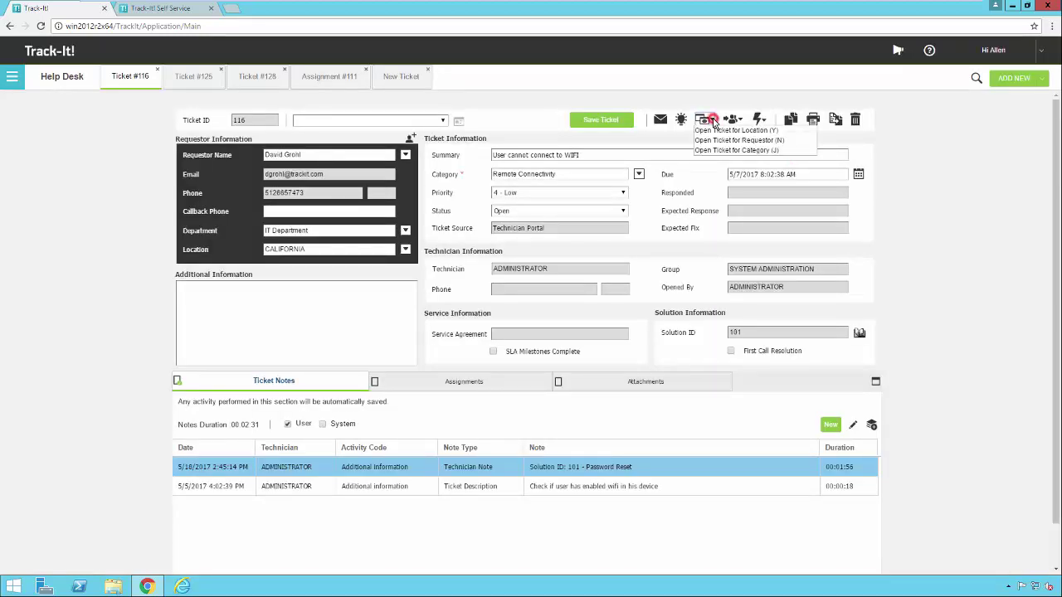
- Open ticket 107 from the same-location ticket list, then return to ticket 116
{"action": "left_click", "coordinate": [774, 130]}
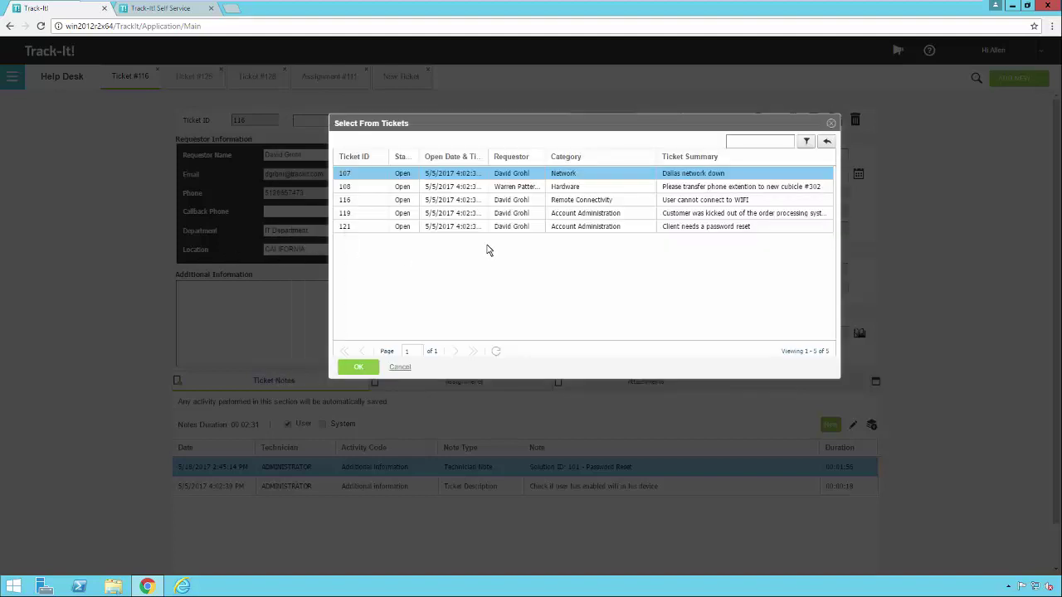
{"action": "left_click", "coordinate": [367, 174]}
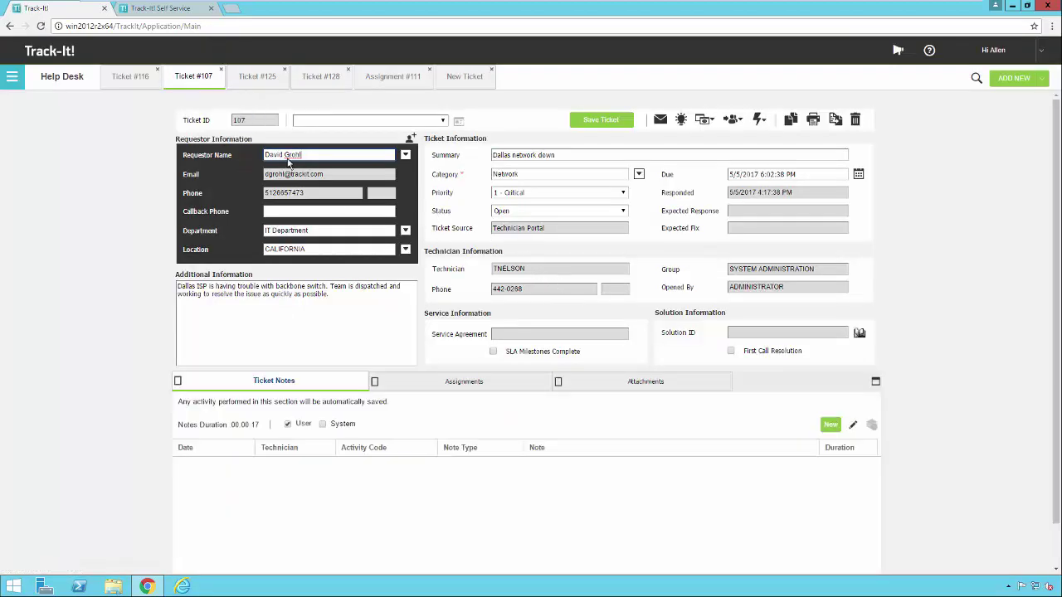
{"action": "left_click", "coordinate": [131, 75]}
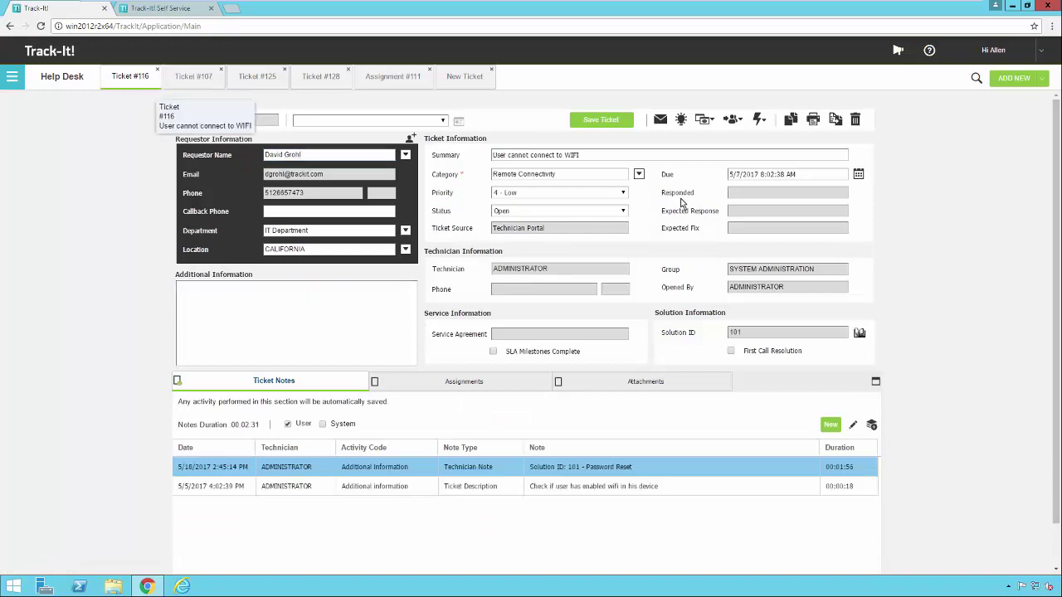
- Check the same-requestor and same-category ticket lists for ticket 116, dismissing each
{"action": "left_click", "coordinate": [705, 120]}
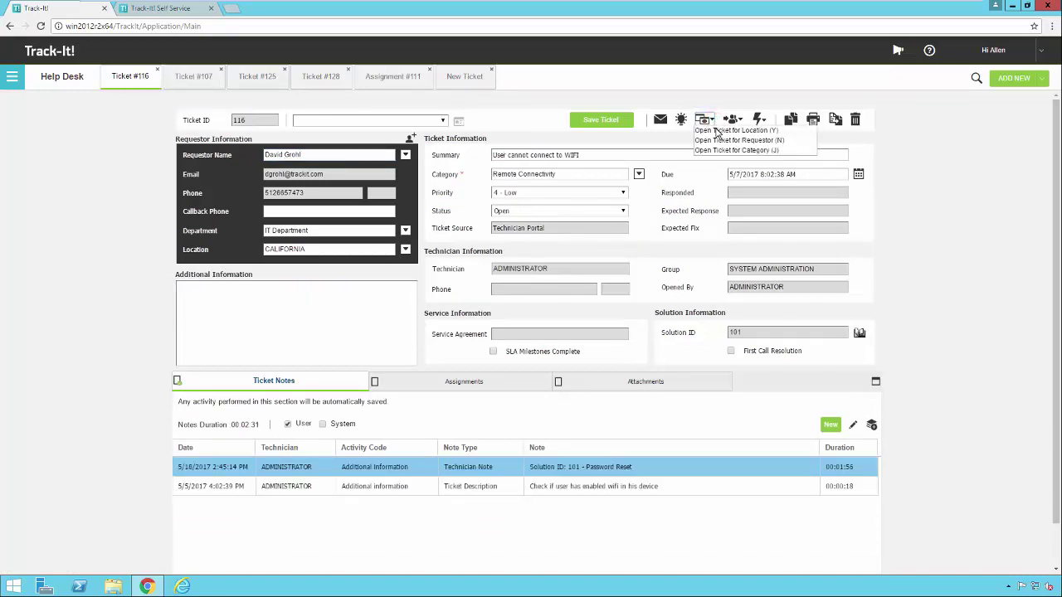
{"action": "left_click", "coordinate": [733, 141]}
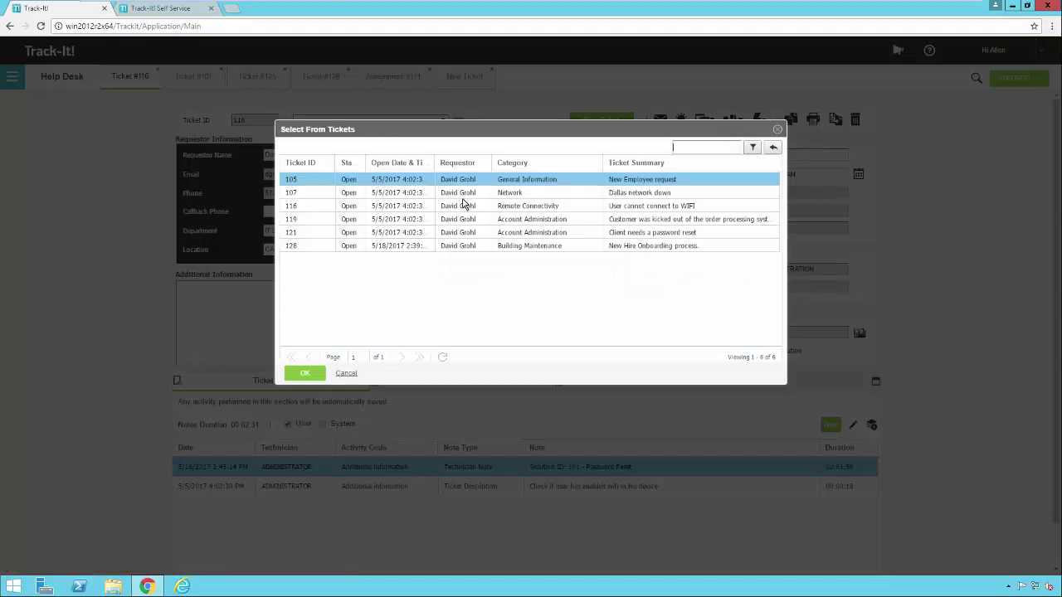
{"action": "left_click", "coordinate": [346, 374]}
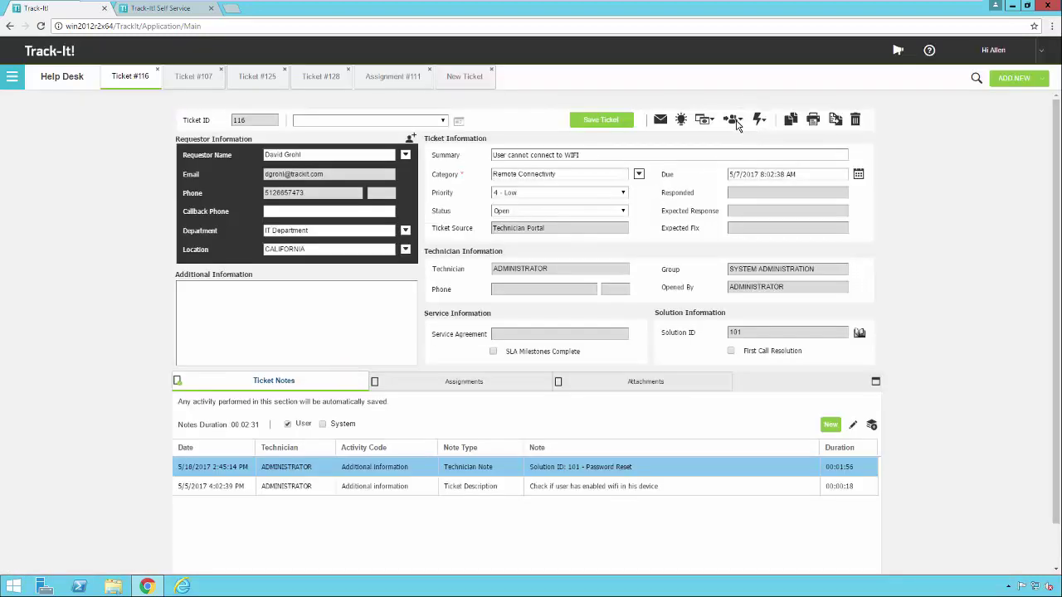
{"action": "left_click", "coordinate": [710, 122]}
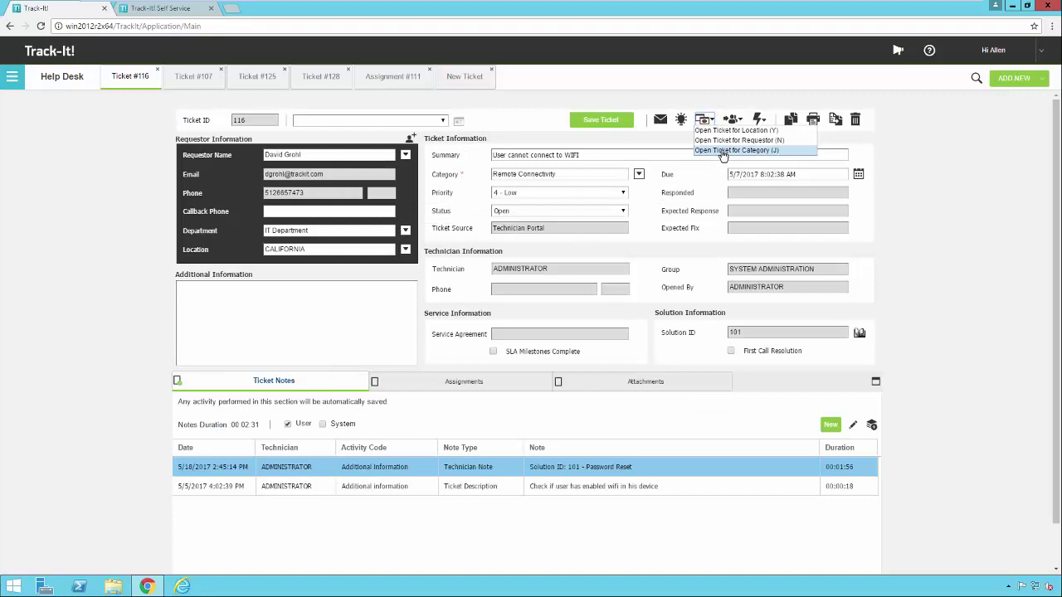
{"action": "left_click", "coordinate": [722, 152]}
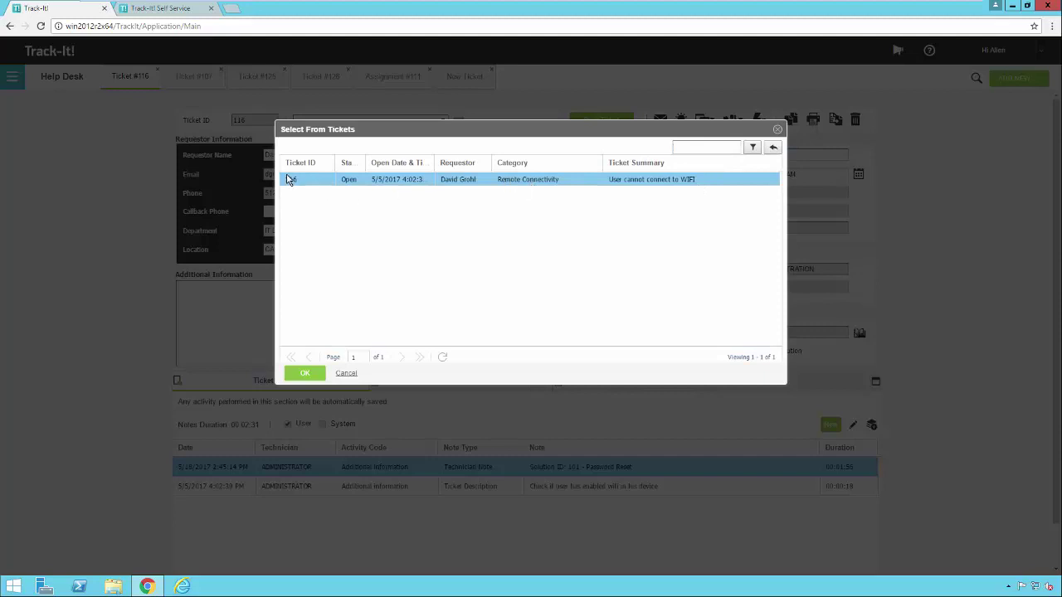
{"action": "left_click", "coordinate": [349, 373]}
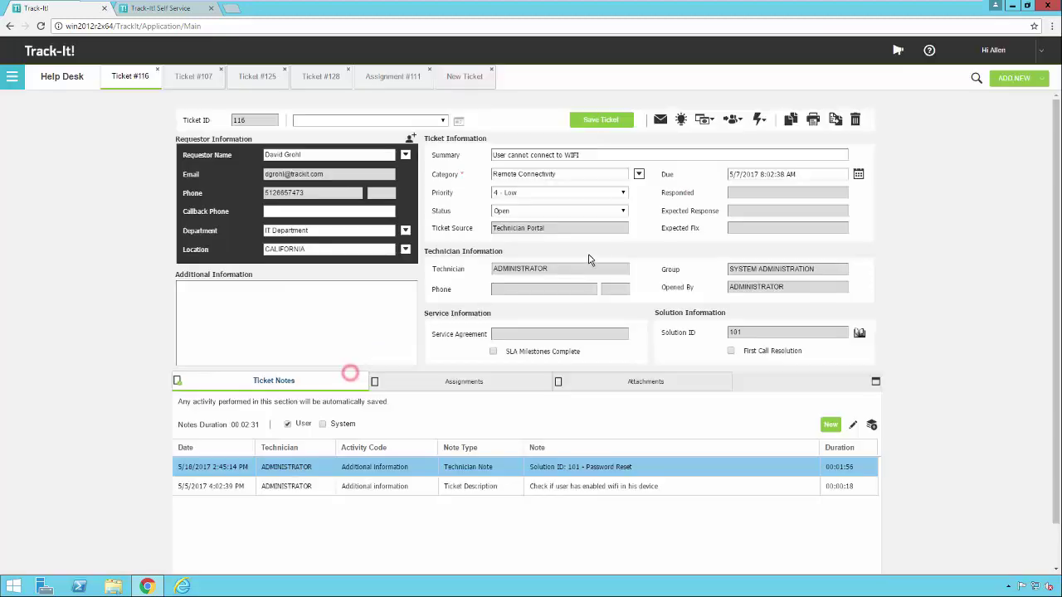
- Reassign ticket 116 to a HELP DESK group technician and accept forwarding it
{"action": "left_click", "coordinate": [742, 122]}
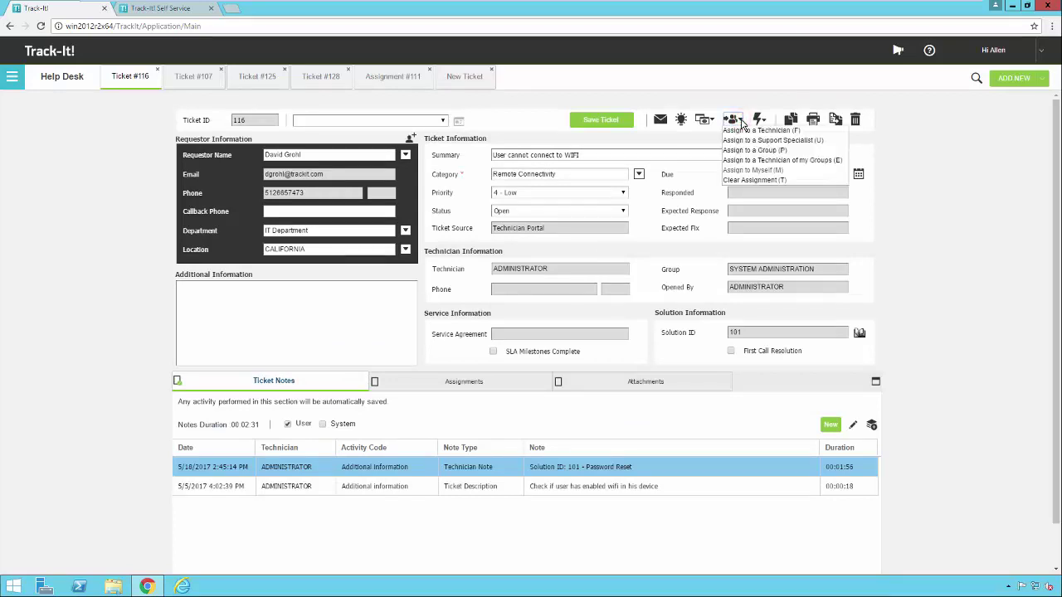
{"action": "left_click", "coordinate": [757, 130]}
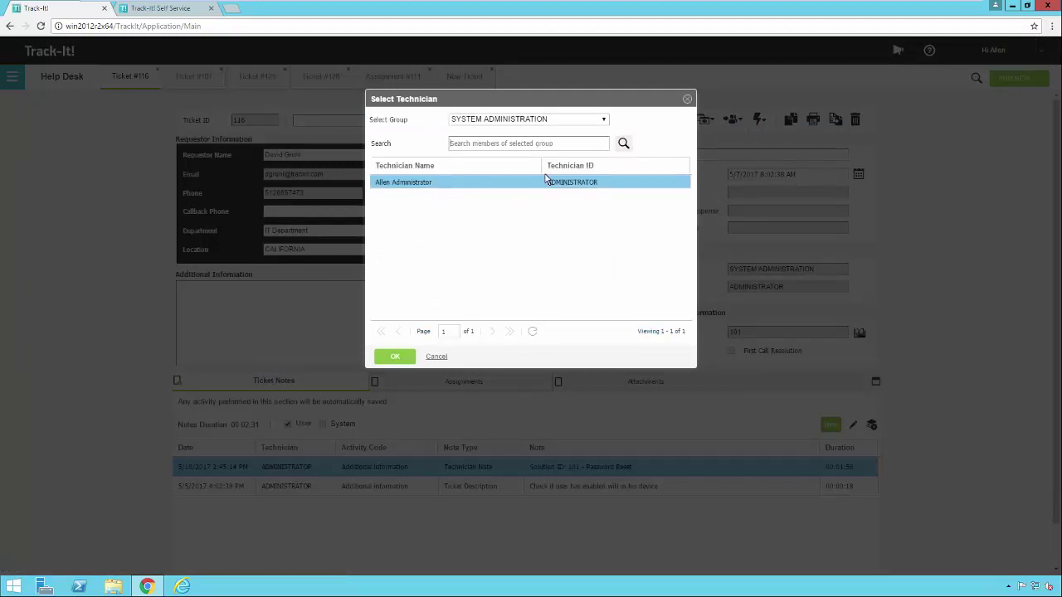
{"action": "left_click", "coordinate": [603, 120]}
{"action": "left_click", "coordinate": [513, 141]}
{"action": "left_click", "coordinate": [442, 225]}
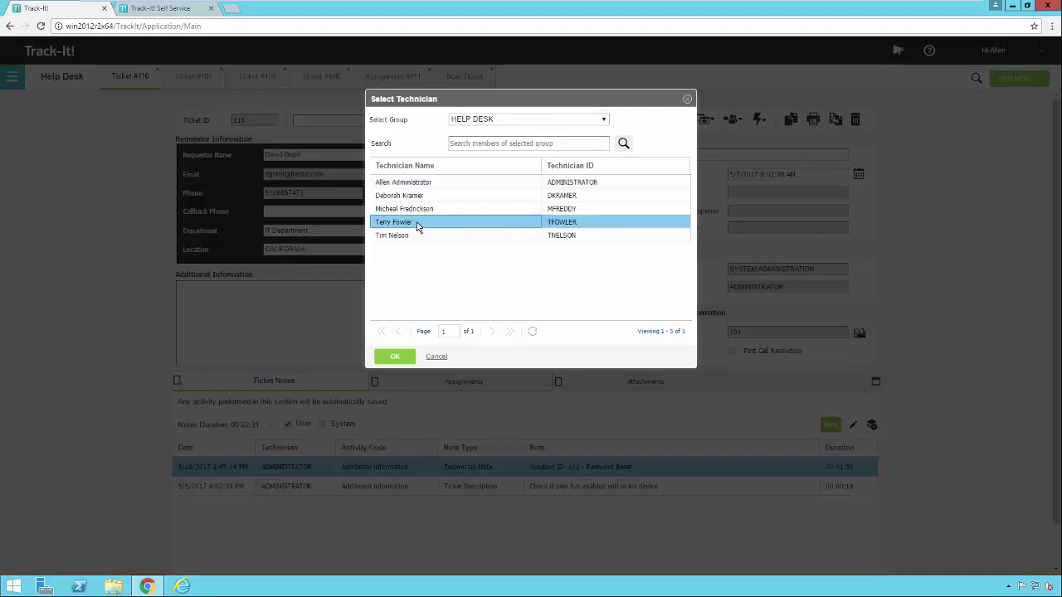
{"action": "left_click", "coordinate": [406, 358]}
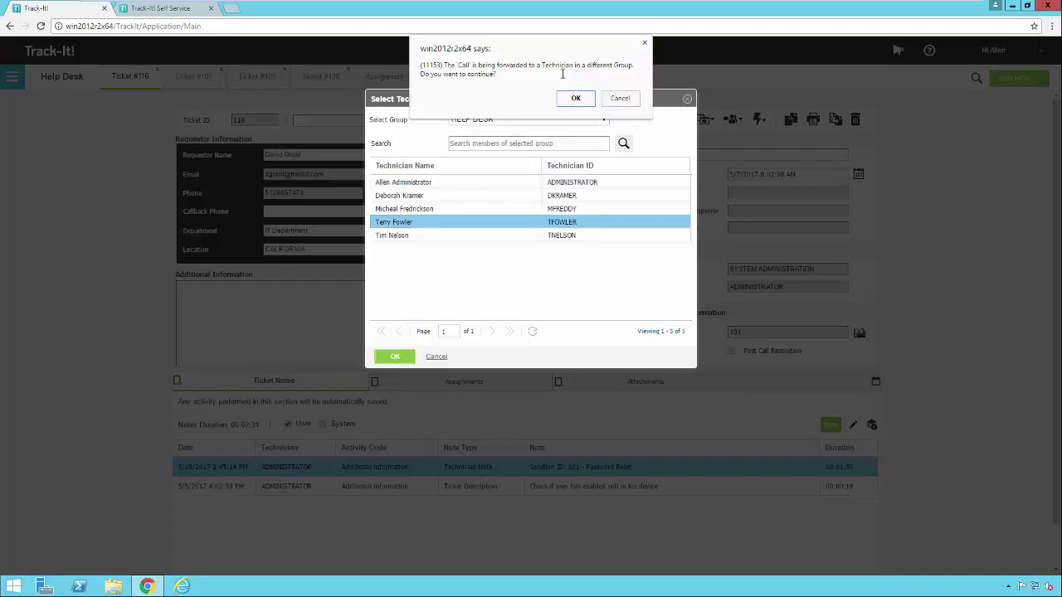
{"action": "left_click", "coordinate": [574, 99]}
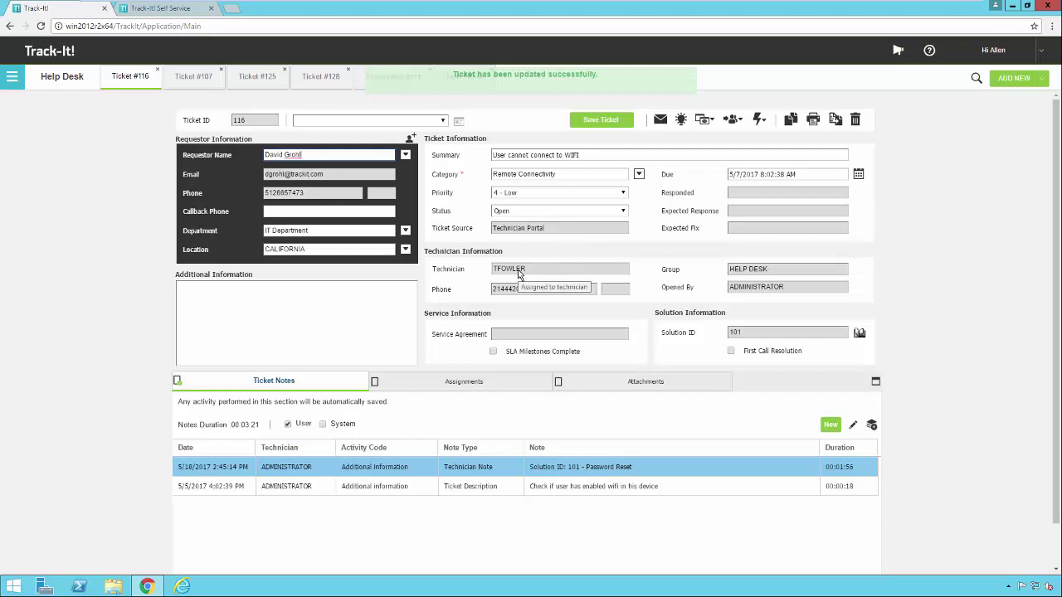
- Cancel the support specialist picker and assign ticket 116 to myself
{"action": "left_click", "coordinate": [737, 121]}
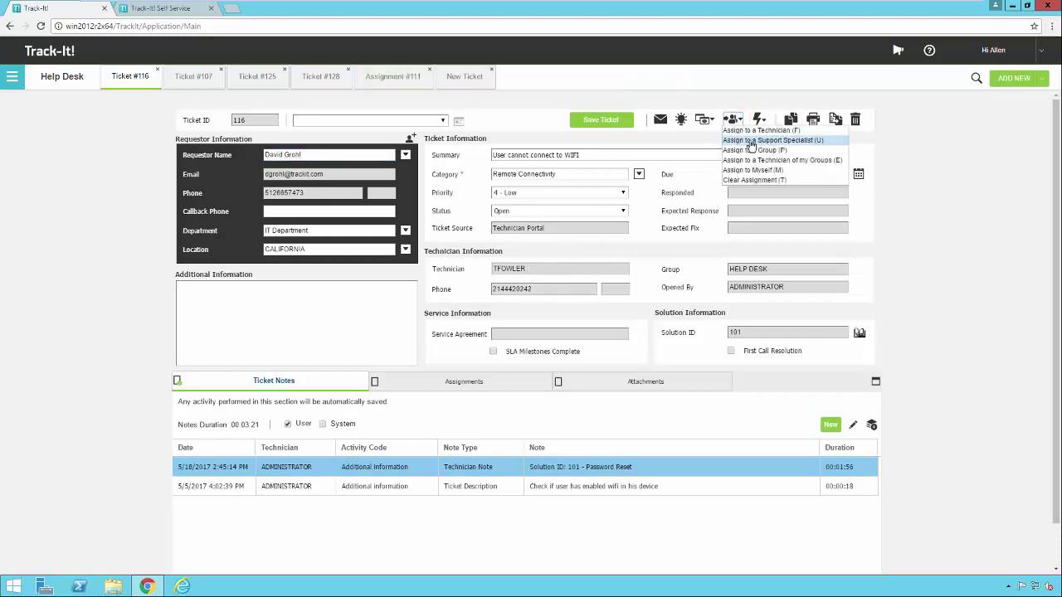
{"action": "left_click", "coordinate": [750, 141]}
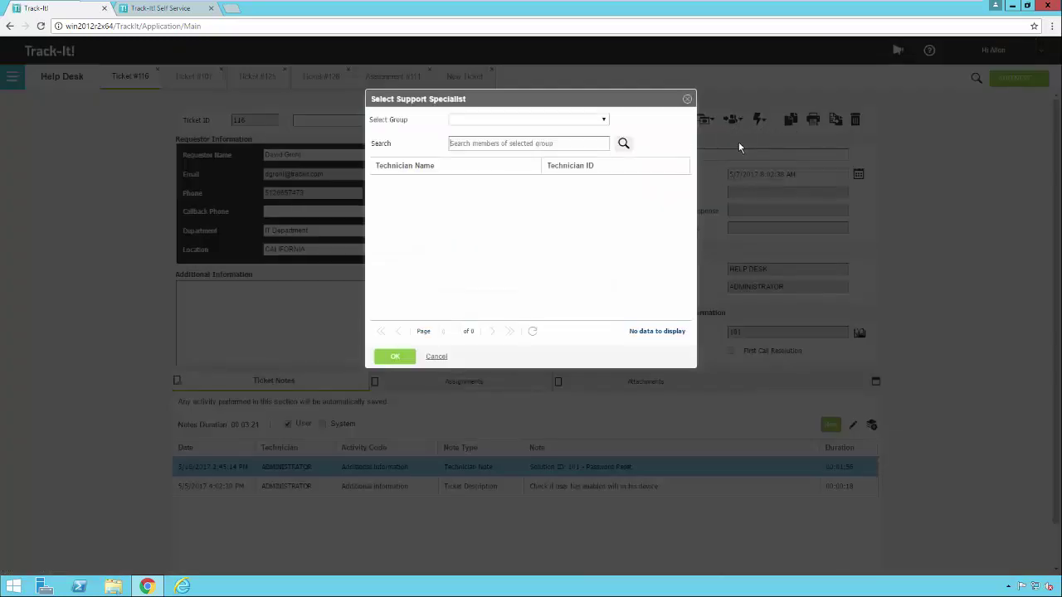
{"action": "left_click_drag", "start_coordinate": [567, 99], "coordinate": [581, 242]}
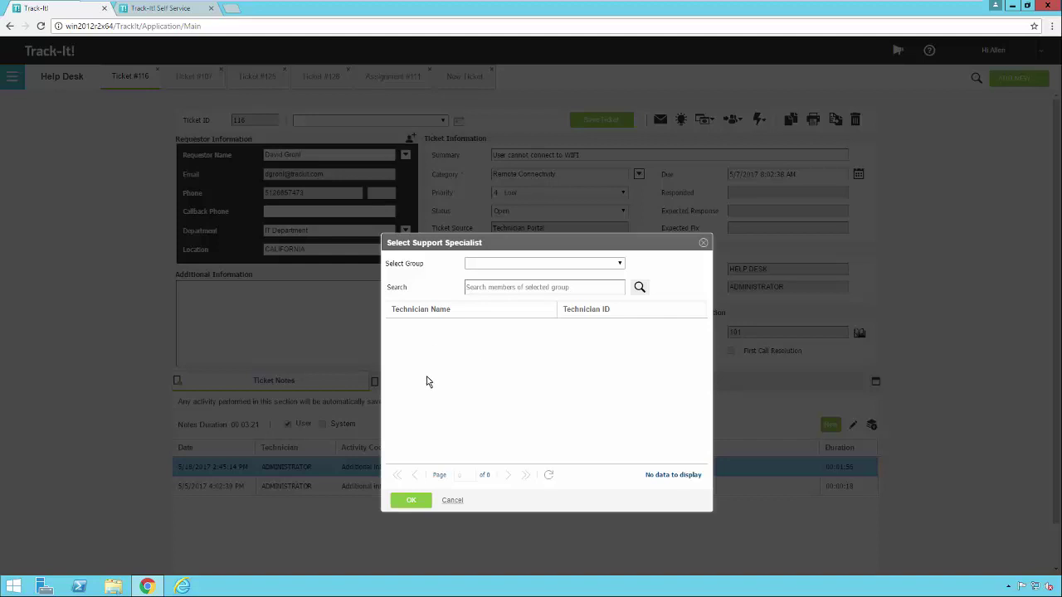
{"action": "left_click", "coordinate": [452, 501]}
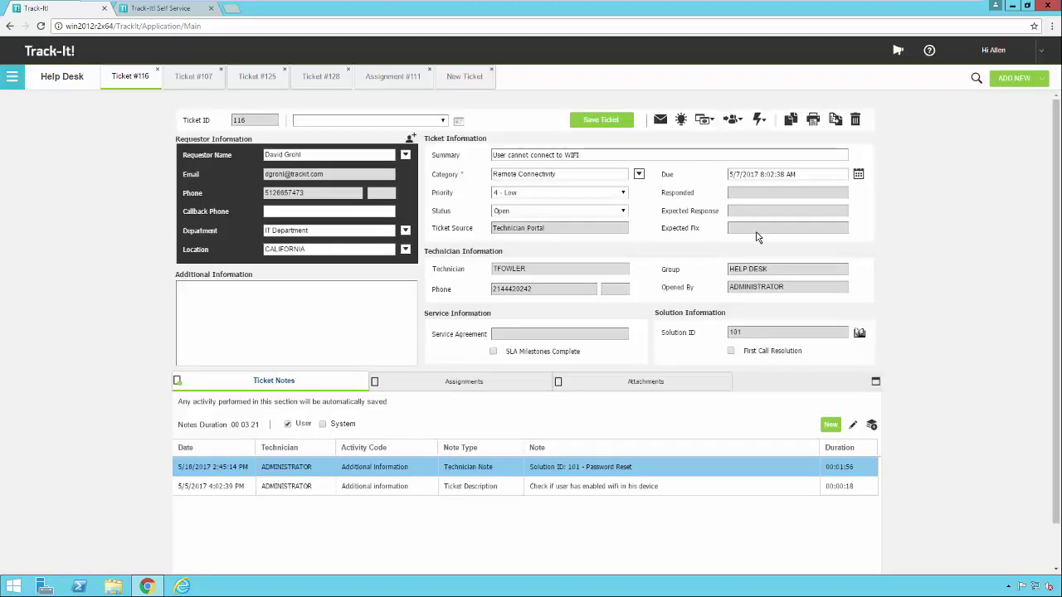
{"action": "left_click", "coordinate": [741, 121]}
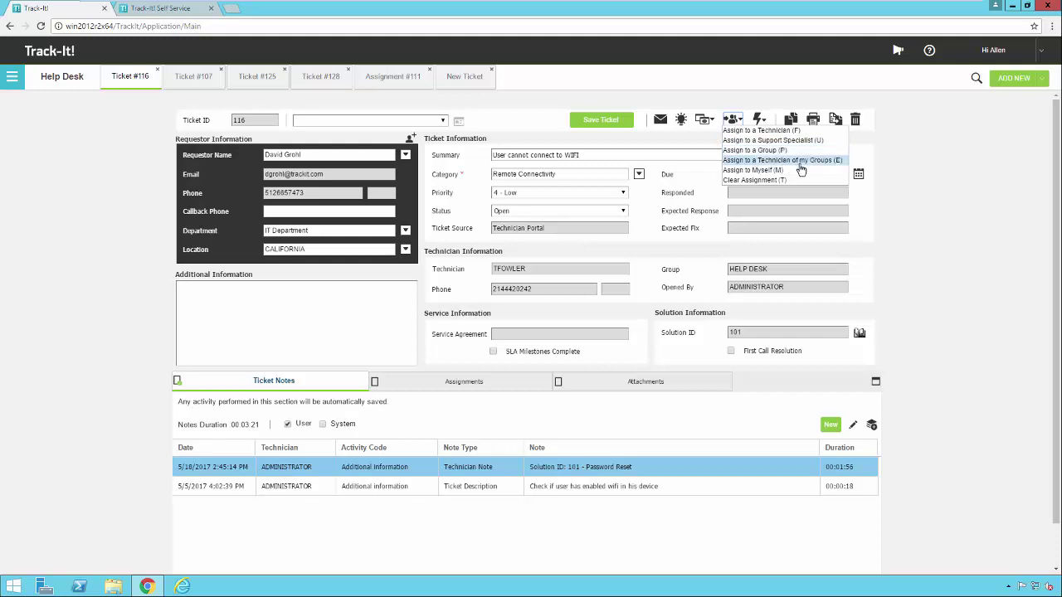
{"action": "left_click", "coordinate": [762, 171]}
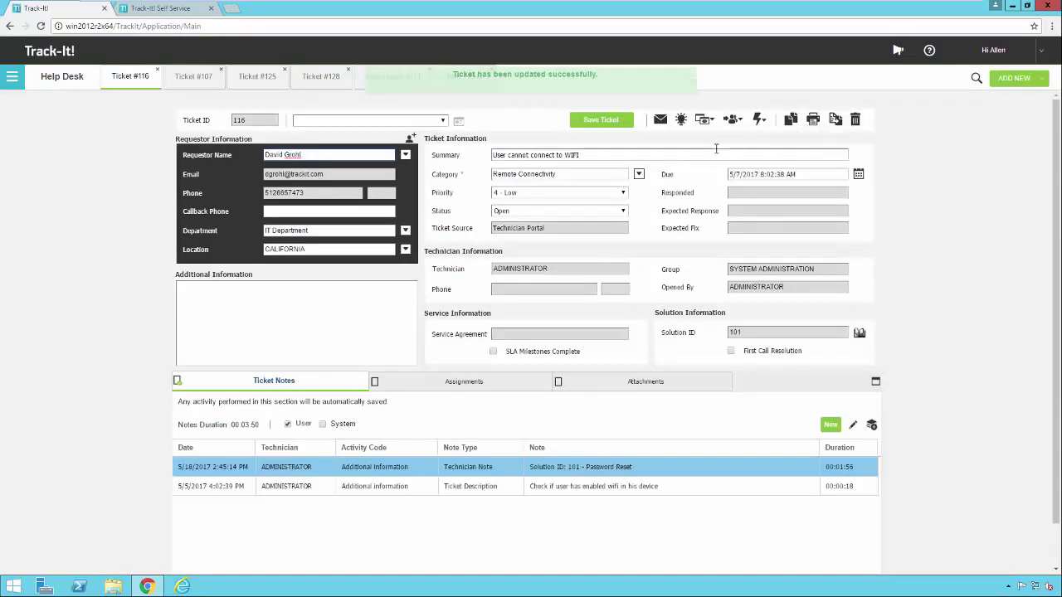
- Close ticket 116, show system notes in its history, then reopen it
{"action": "left_click", "coordinate": [759, 120]}
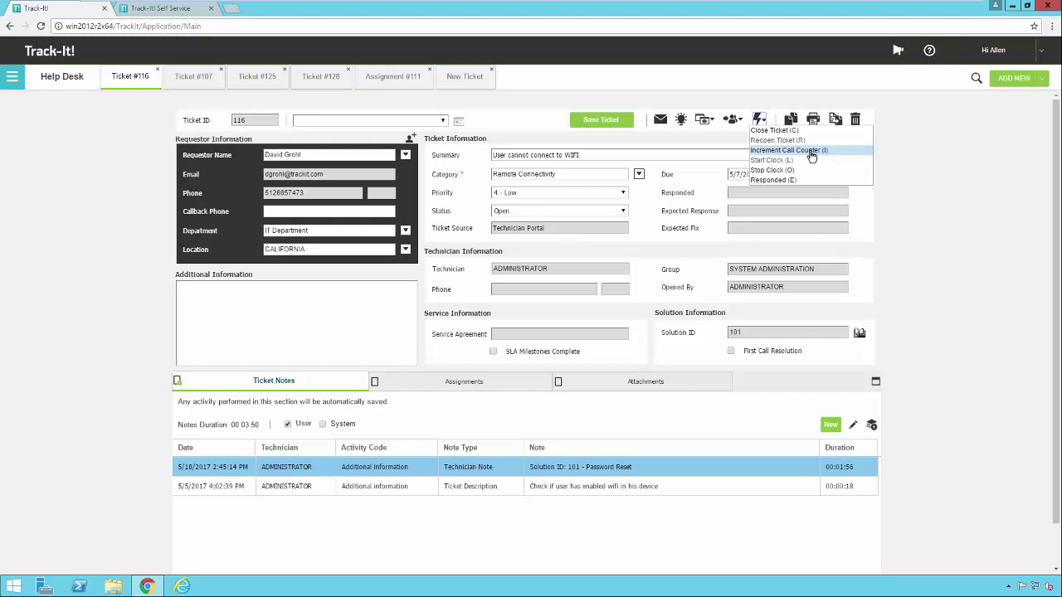
{"action": "left_click", "coordinate": [775, 131]}
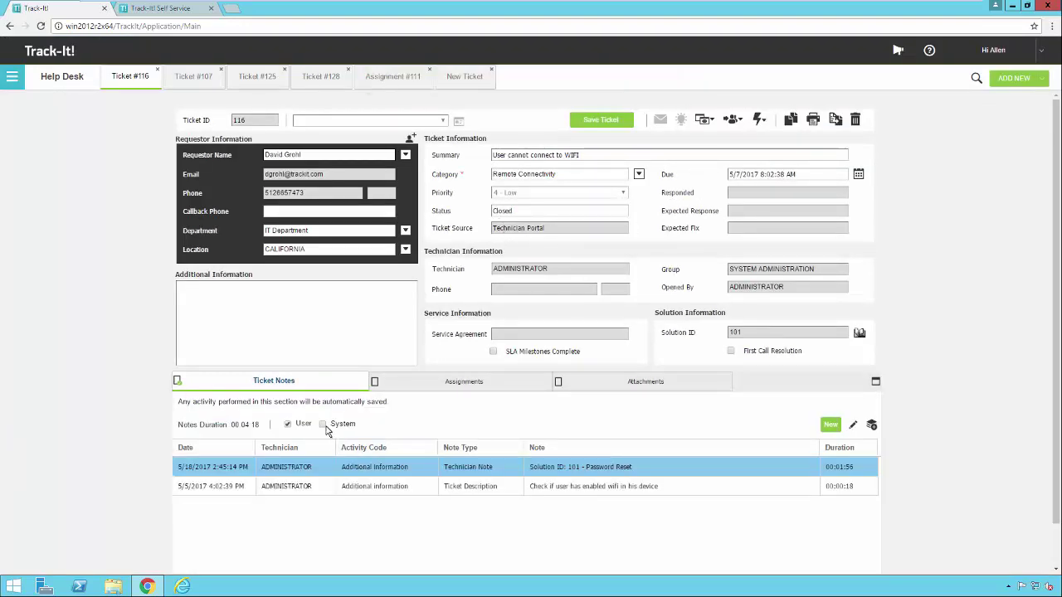
{"action": "left_click", "coordinate": [323, 424]}
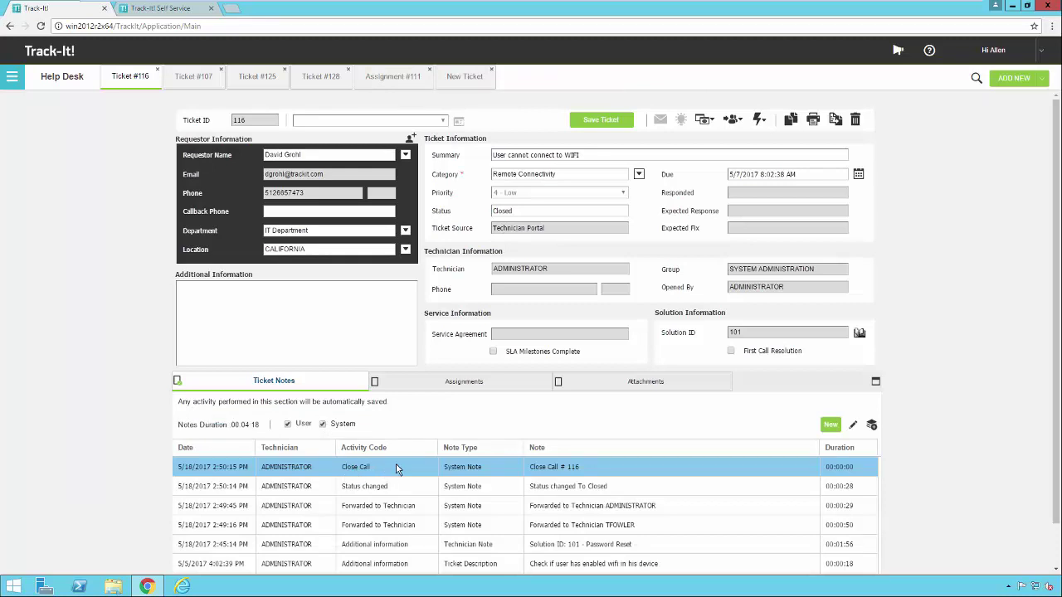
{"action": "left_click", "coordinate": [759, 119]}
{"action": "left_click", "coordinate": [770, 141]}
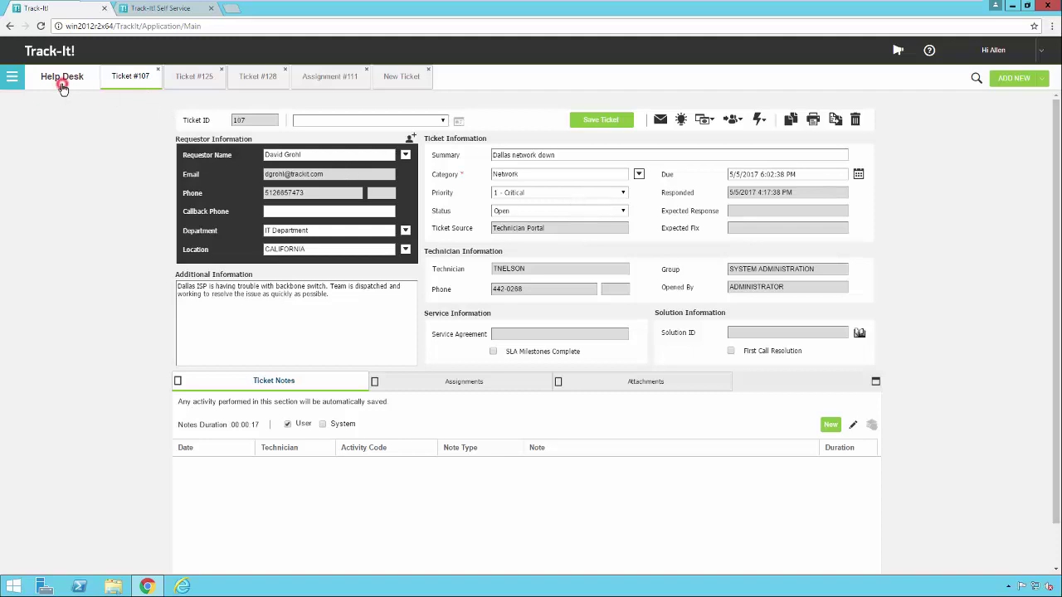
- In My Open Tickets, select ticket 120 'AC not working' and view its Assign to options
{"action": "left_click", "coordinate": [63, 79]}
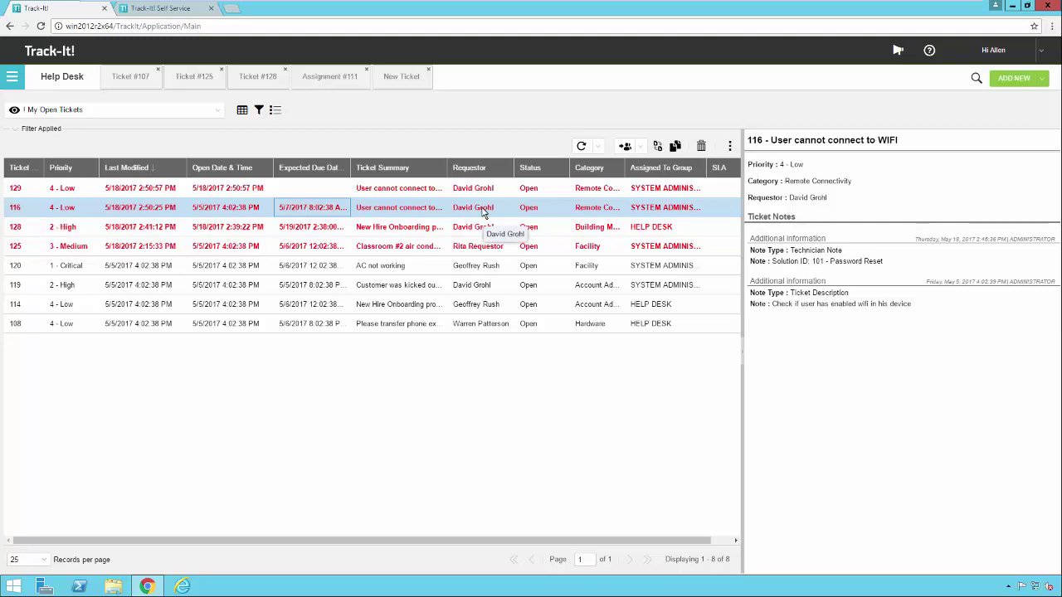
{"action": "left_click", "coordinate": [419, 247]}
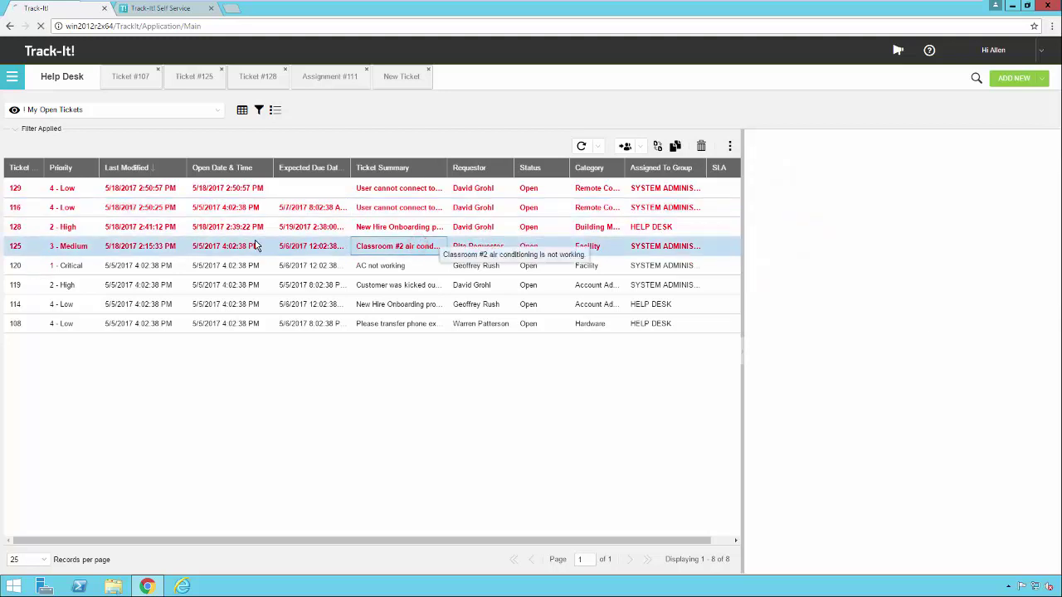
{"action": "left_click", "coordinate": [423, 265]}
{"action": "left_click", "coordinate": [643, 148]}
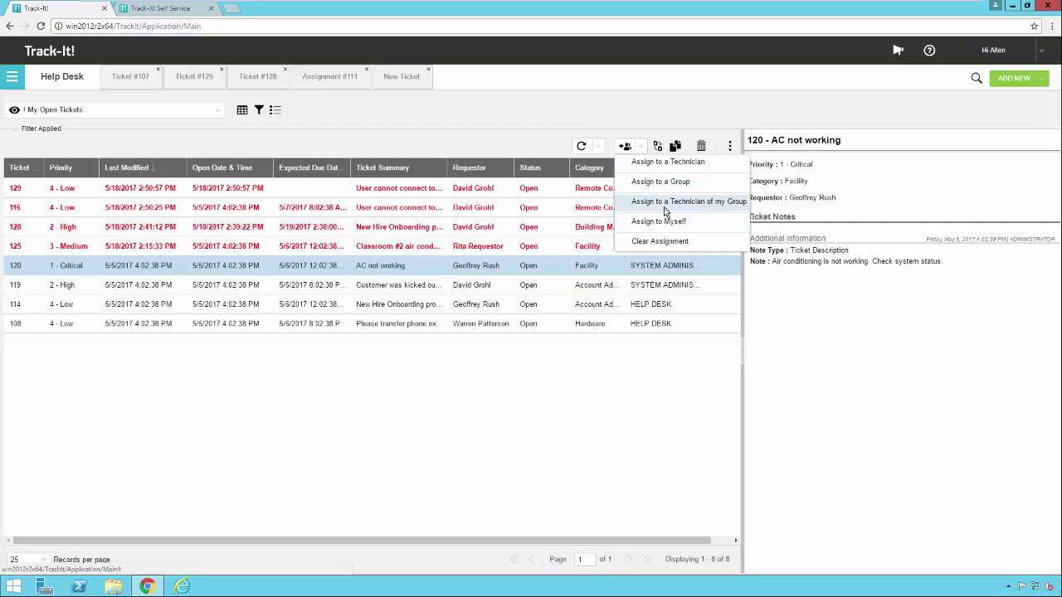
- Set ticket 119 to status Closed with activity code Repair and note type Ticket Resolution
{"action": "left_click", "coordinate": [583, 287]}
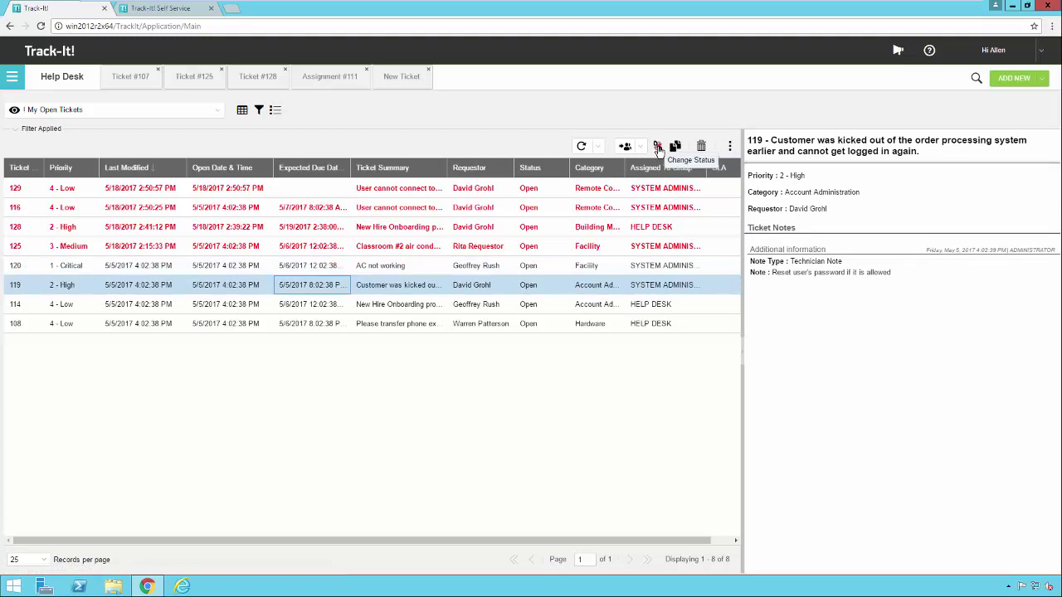
{"action": "left_click", "coordinate": [658, 148]}
{"action": "left_click", "coordinate": [524, 232]}
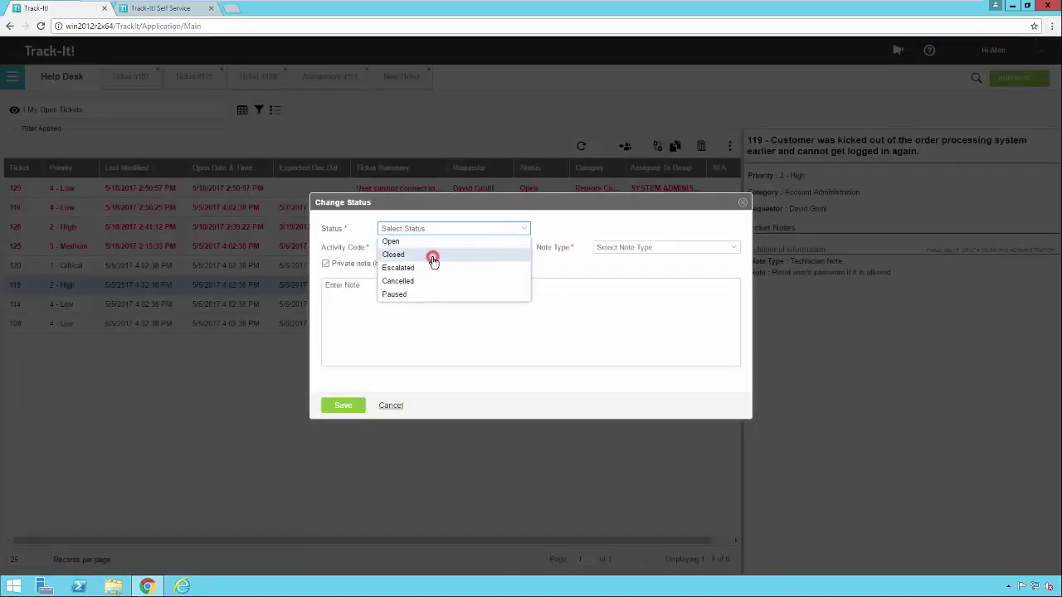
{"action": "left_click", "coordinate": [433, 262]}
{"action": "left_click", "coordinate": [433, 258]}
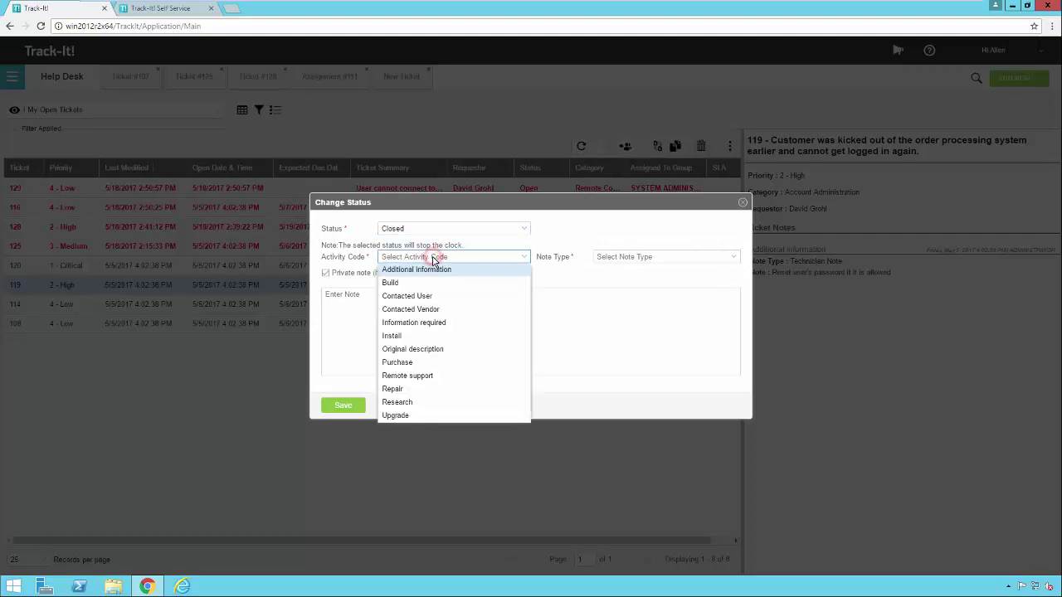
{"action": "left_click", "coordinate": [406, 389]}
{"action": "left_click", "coordinate": [672, 258]}
{"action": "left_click", "coordinate": [645, 296]}
- Enter the private resolution note 'fixed' and save ticket 119
{"action": "left_click", "coordinate": [526, 311]}
{"action": "type", "text": "fixed"}
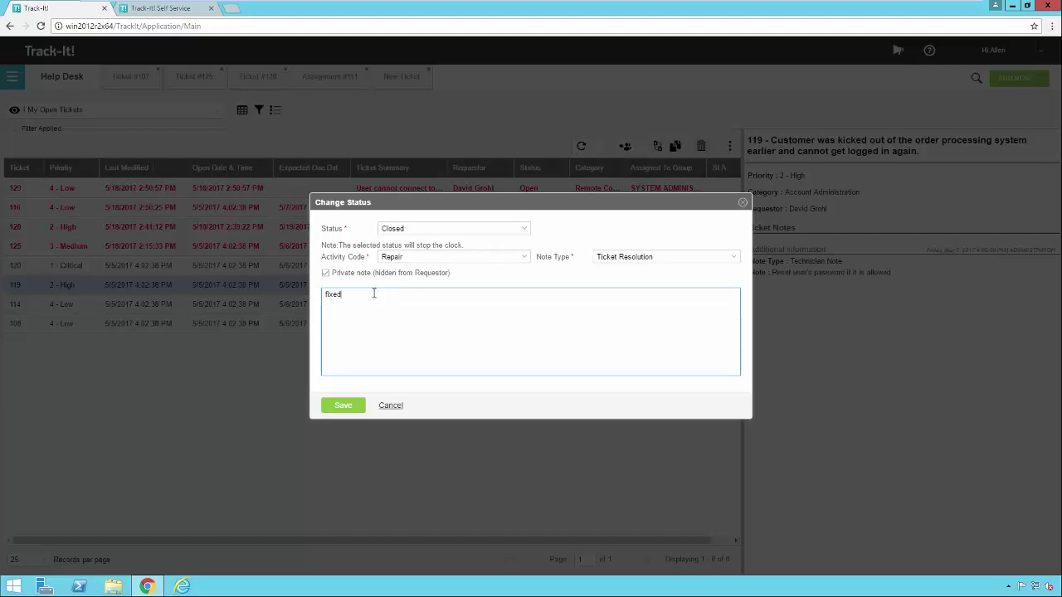
{"action": "left_click", "coordinate": [326, 274]}
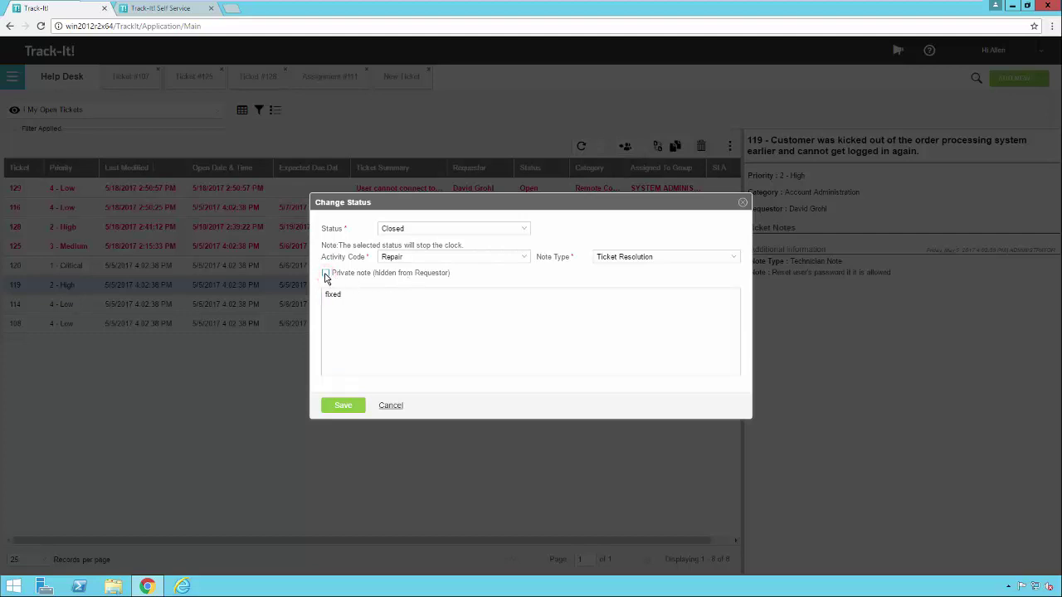
{"action": "left_click", "coordinate": [326, 276]}
{"action": "left_click", "coordinate": [345, 407]}
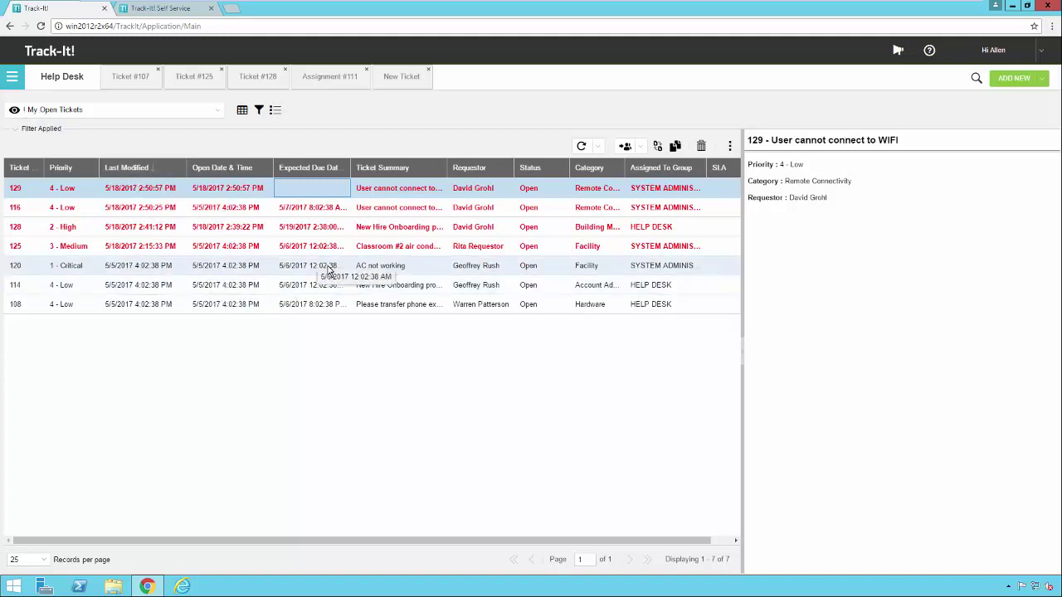
- Preview ticket 120 'AC not working' from the open tickets grid
{"action": "left_click", "coordinate": [329, 267]}
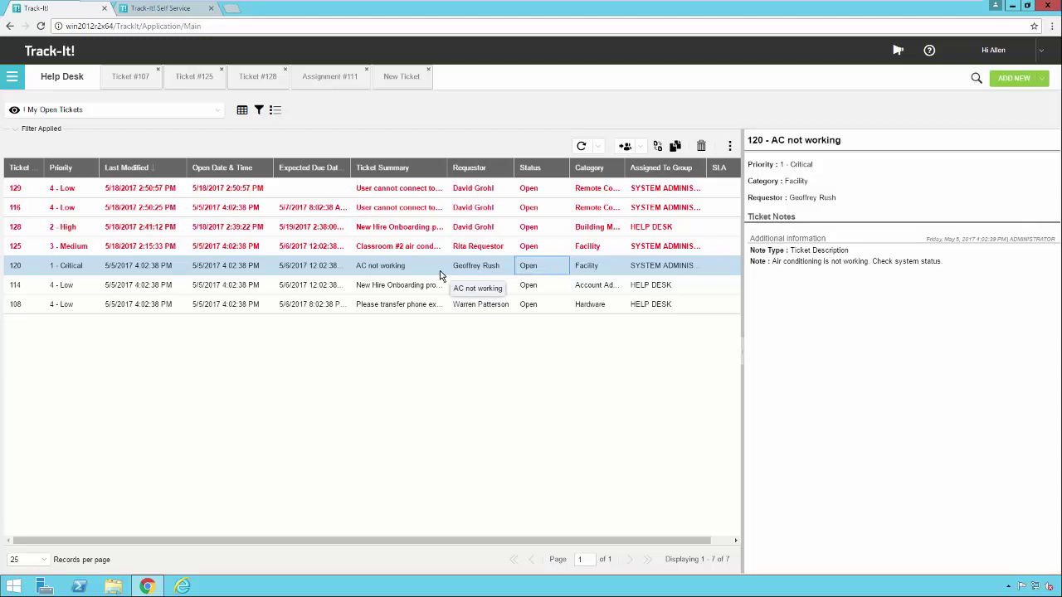